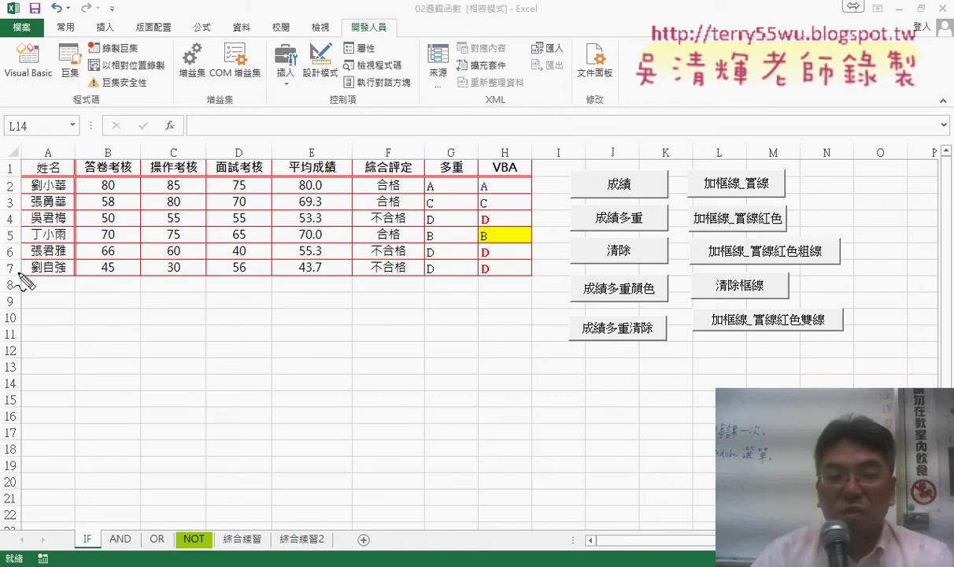
Annotate the empty row 8 cells E8, F8 and G8 below the grades, then clear the marks.
mouse_move(22, 280)
left_mouse_down()
mouse_move(267, 305)
mouse_move(22, 298)
left_mouse_up()
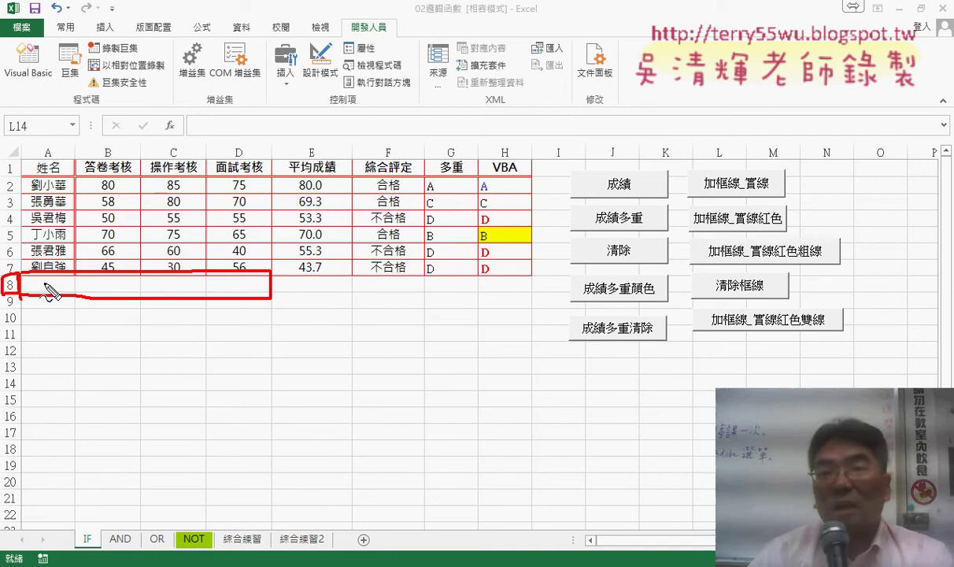
left_click_drag(293, 297, 318, 295)
mouse_move(385, 298)
left_mouse_down()
mouse_move(398, 292)
mouse_move(386, 299)
left_mouse_up()
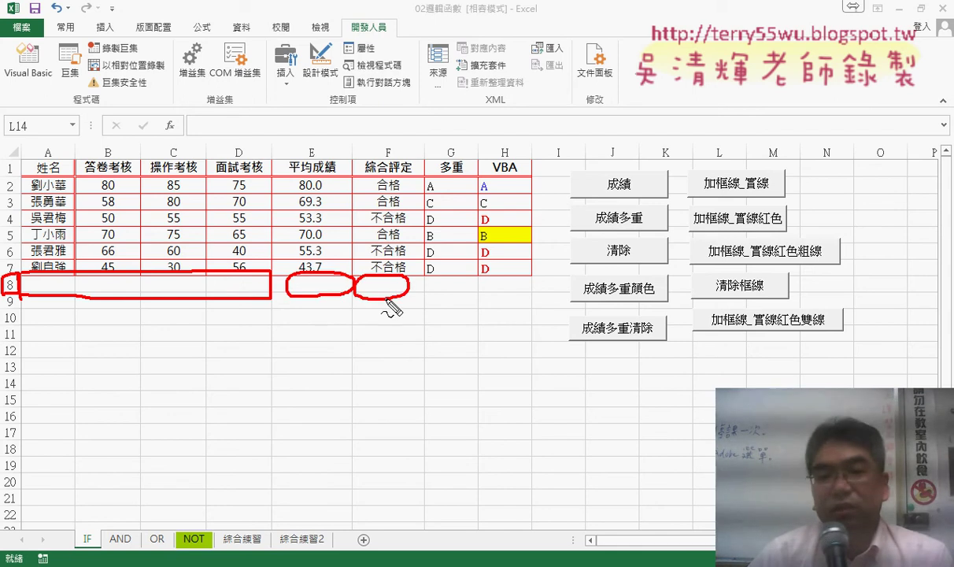
left_click_drag(460, 284, 510, 292)
key("Escape")
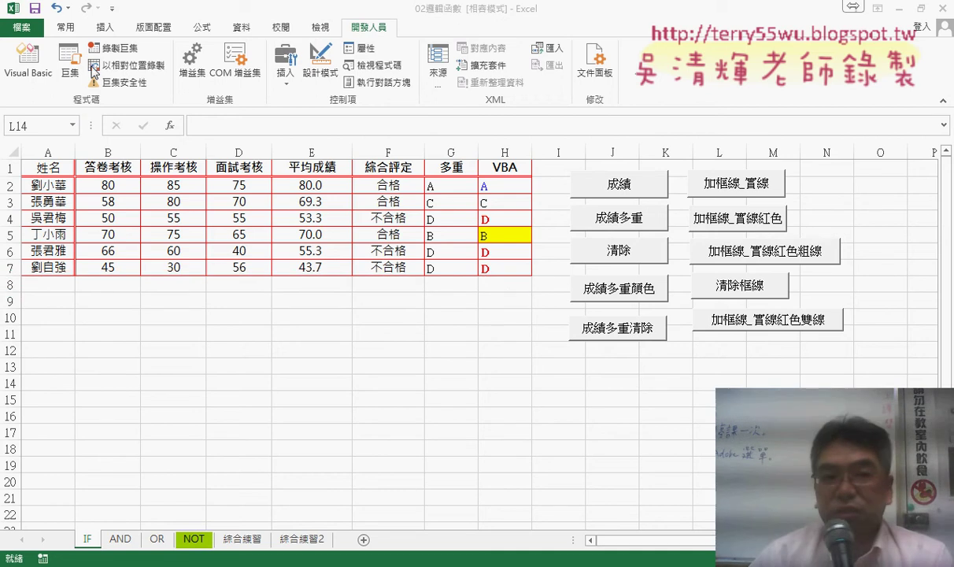
Open the VBA editor as a smaller window over the worksheet with a narrower project panel.
left_click(32, 72)
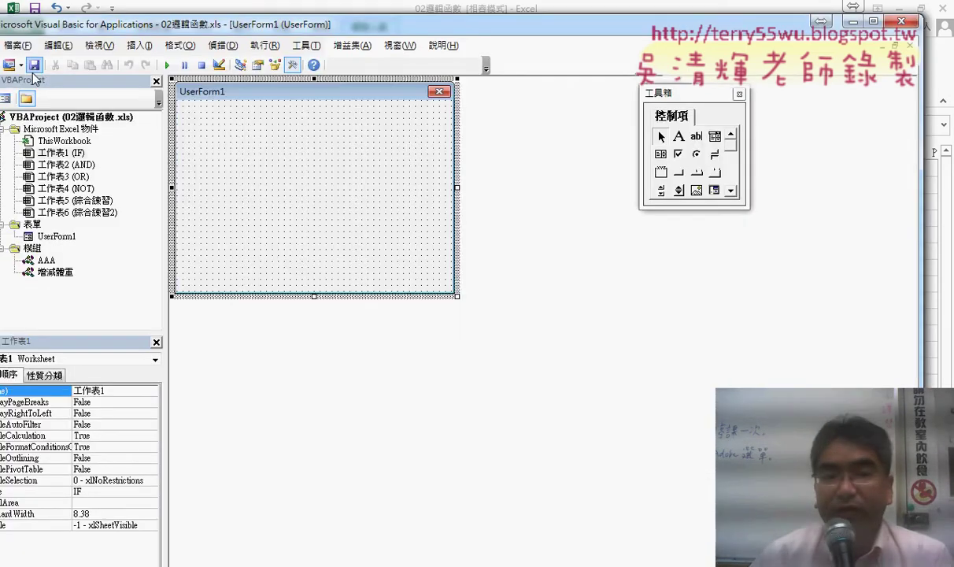
double_click(71, 27)
left_click_drag(93, 29, 104, 40)
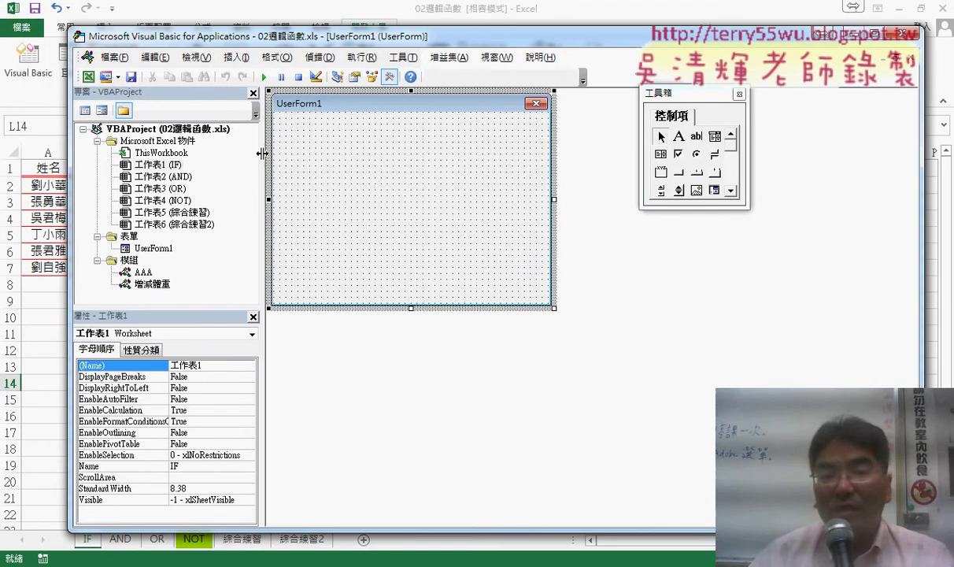
left_click_drag(270, 147, 206, 149)
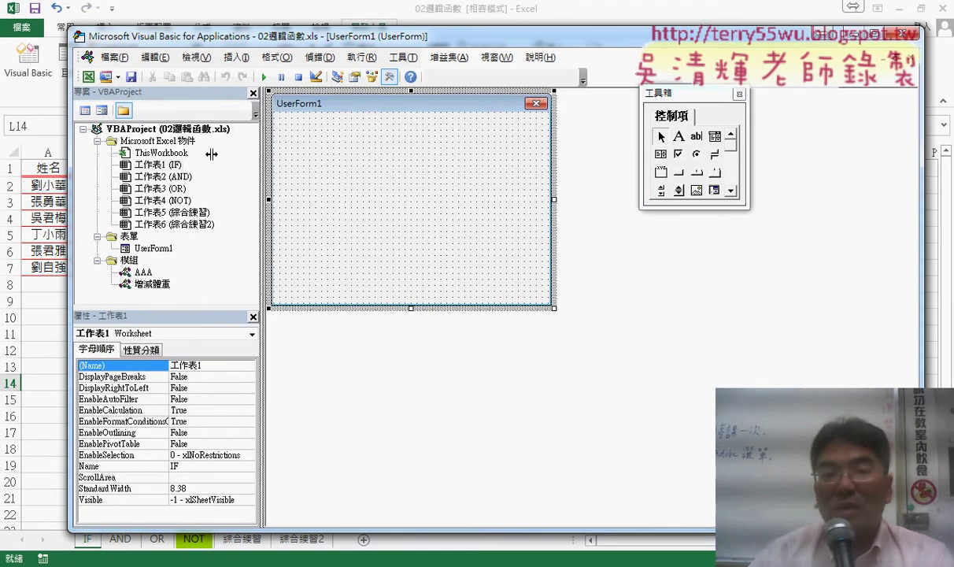
left_click_drag(136, 39, 202, 48)
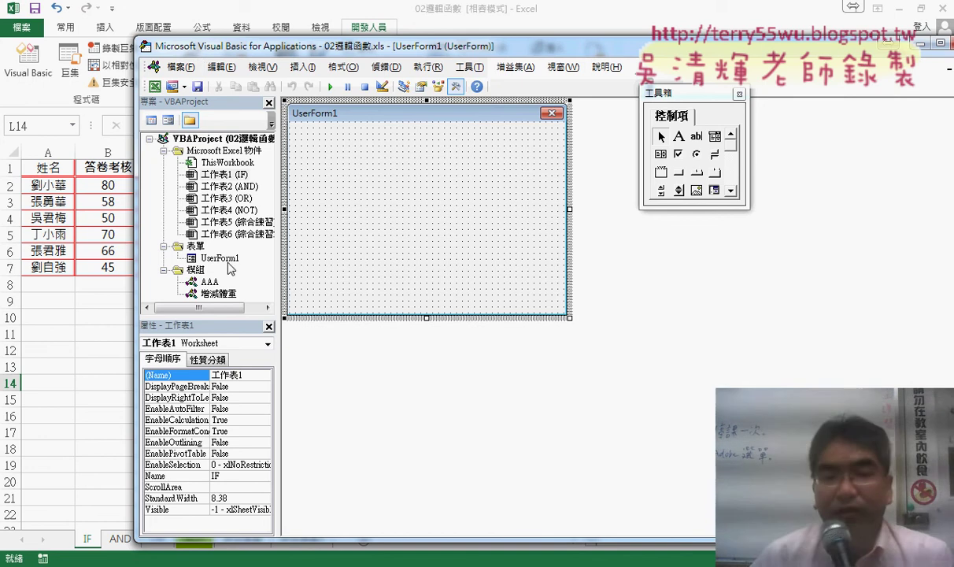
Insert a blank UserForm1 from the project's right-click Insert menu and outline its design area.
right_click(217, 198)
mouse_move(248, 265)
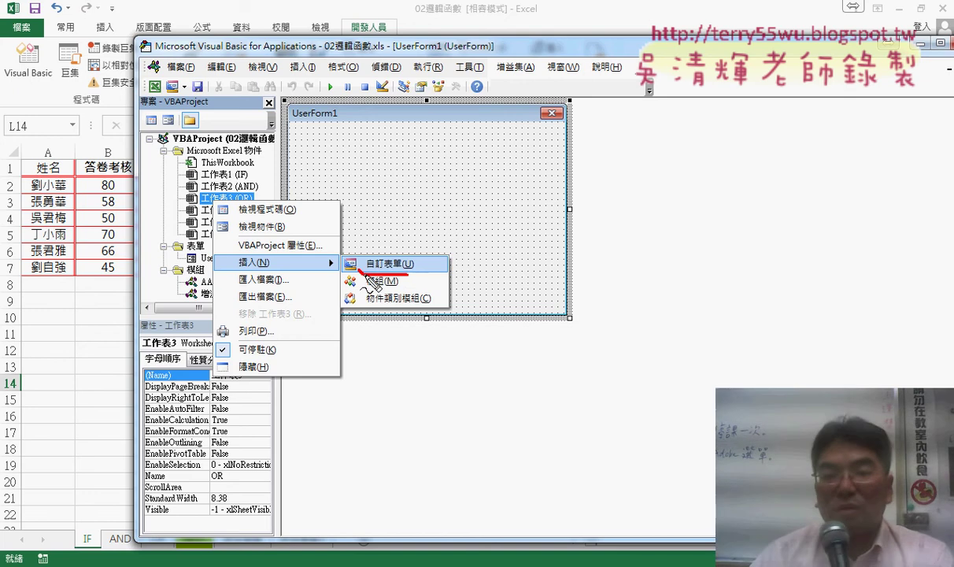
left_click_drag(279, 95, 291, 319)
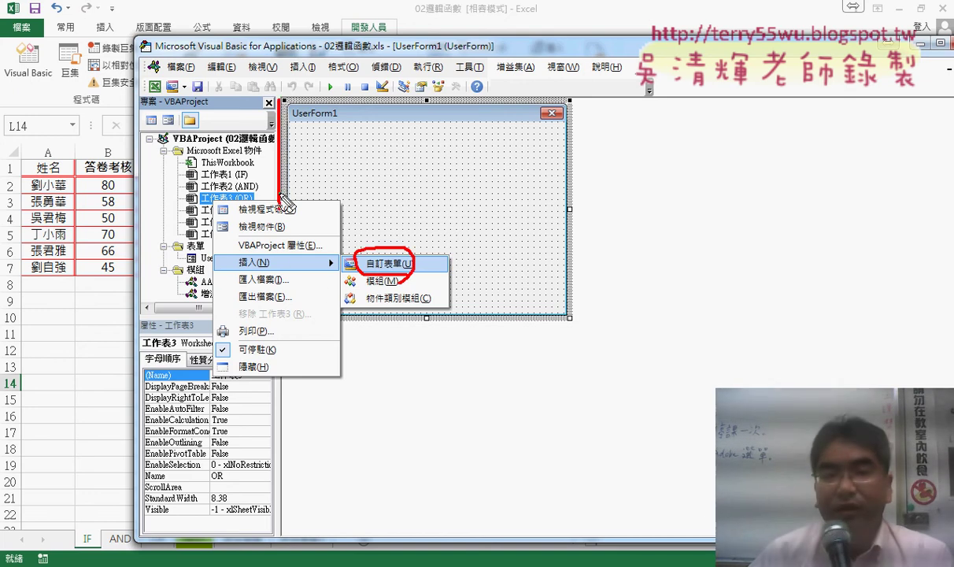
mouse_move(303, 91)
left_mouse_down()
mouse_move(523, 87)
mouse_move(293, 340)
left_mouse_up()
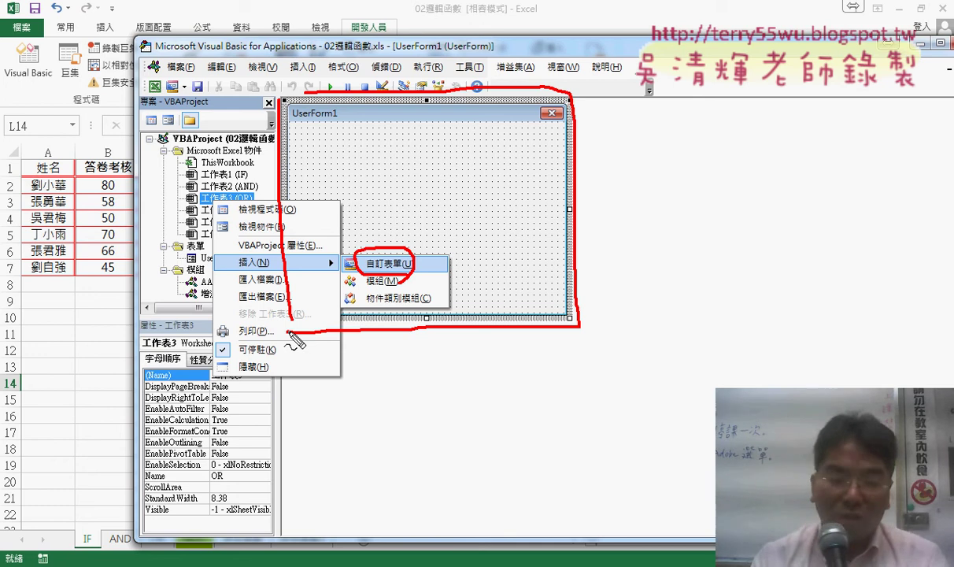
key("Escape")
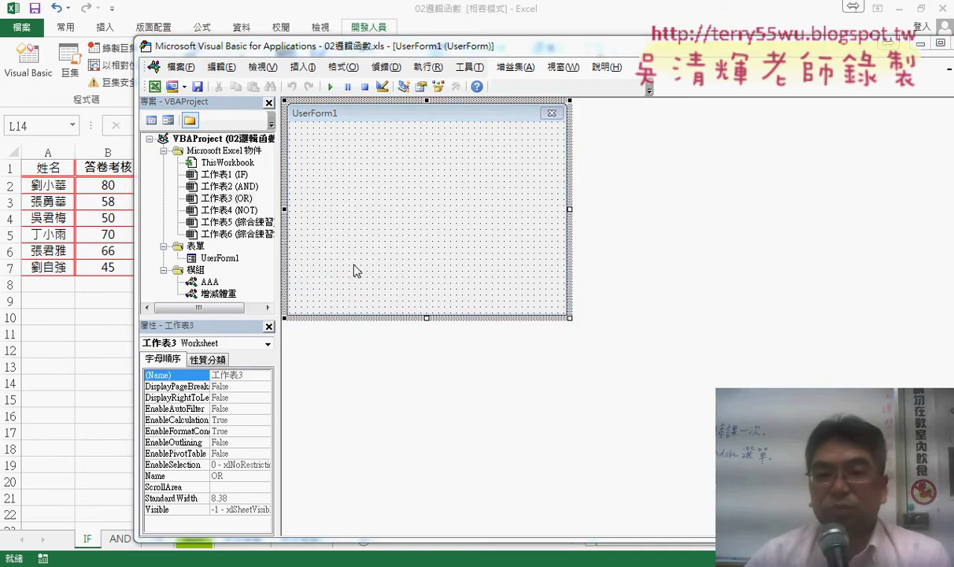
Select the blank UserForm1, place the Toolbox beside it, then switch to the 程式碼.docx reference.
left_click(386, 216)
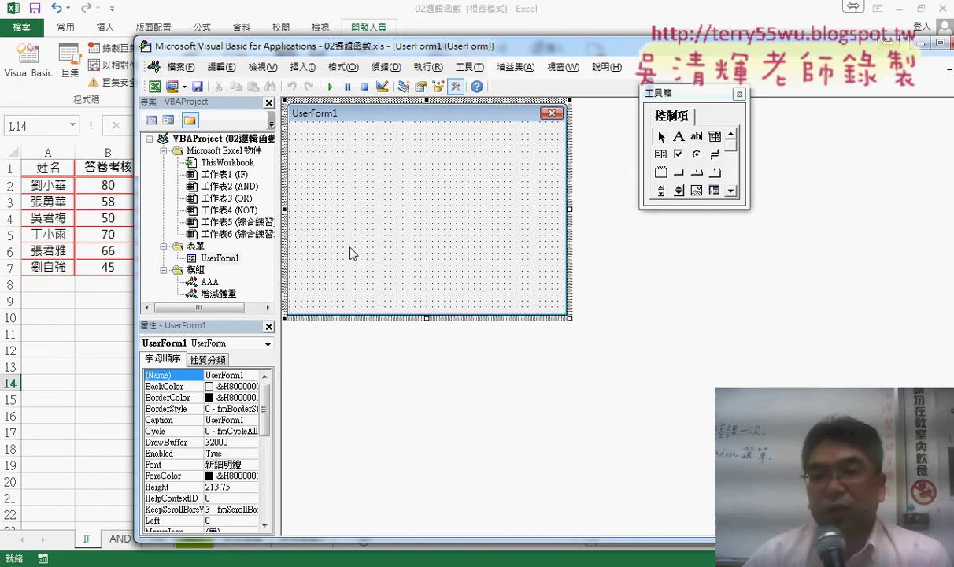
left_click_drag(681, 101, 633, 134)
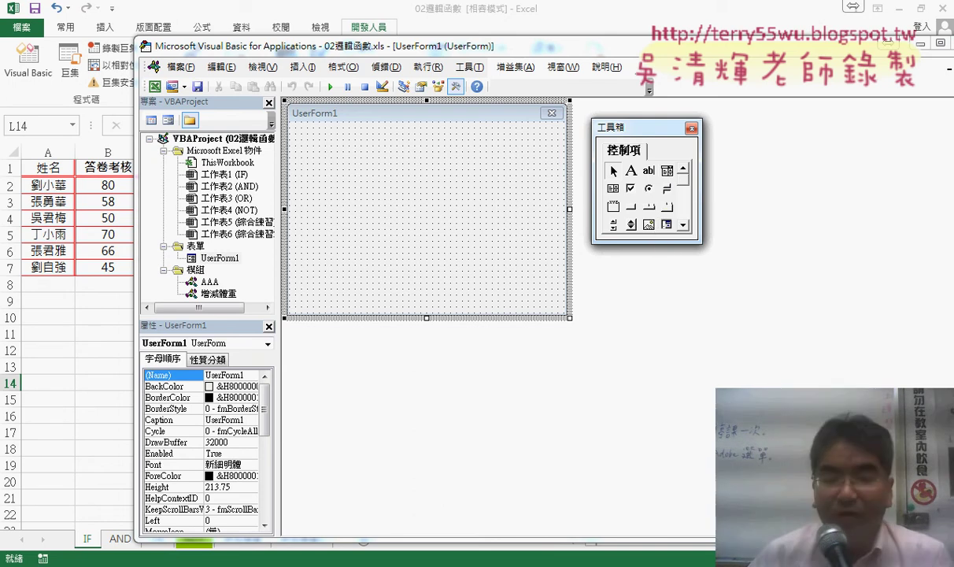
left_click(167, 544)
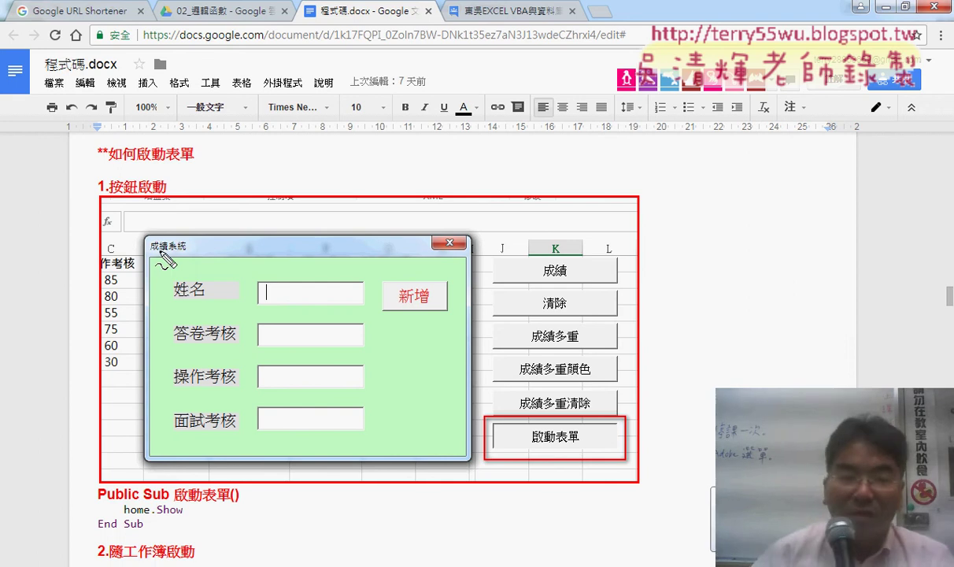
left_click_drag(189, 240, 187, 252)
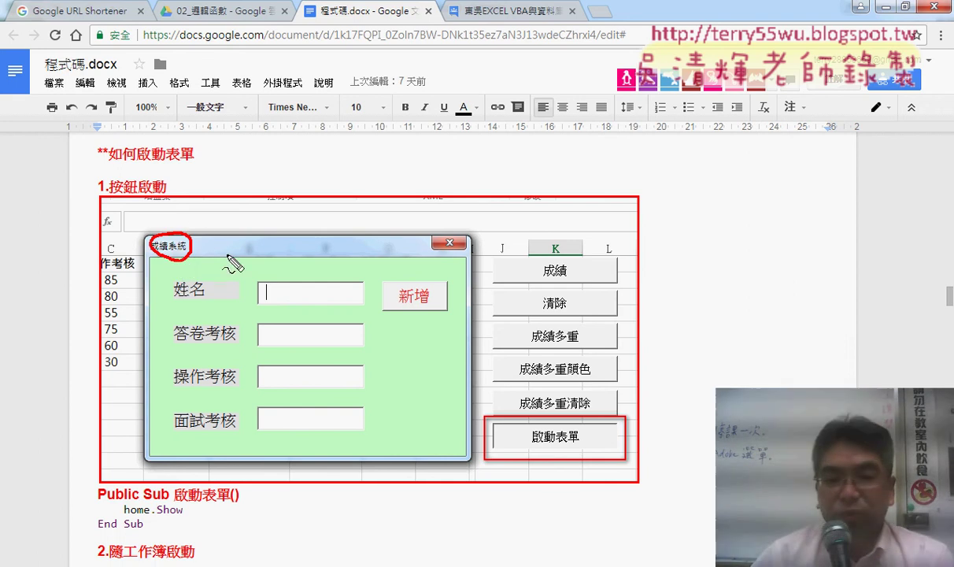
left_click_drag(227, 244, 248, 262)
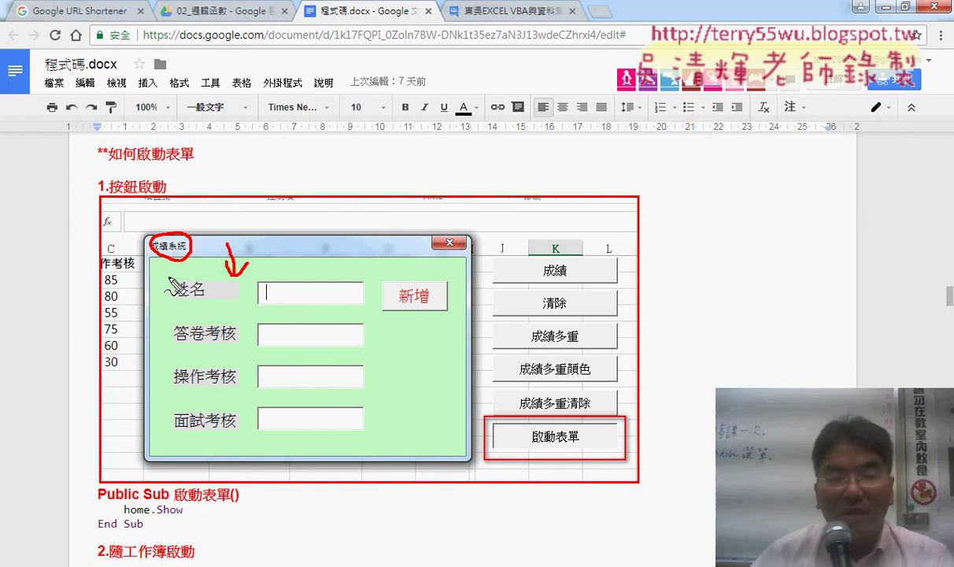
left_click_drag(167, 277, 169, 452)
left_click_drag(168, 275, 171, 442)
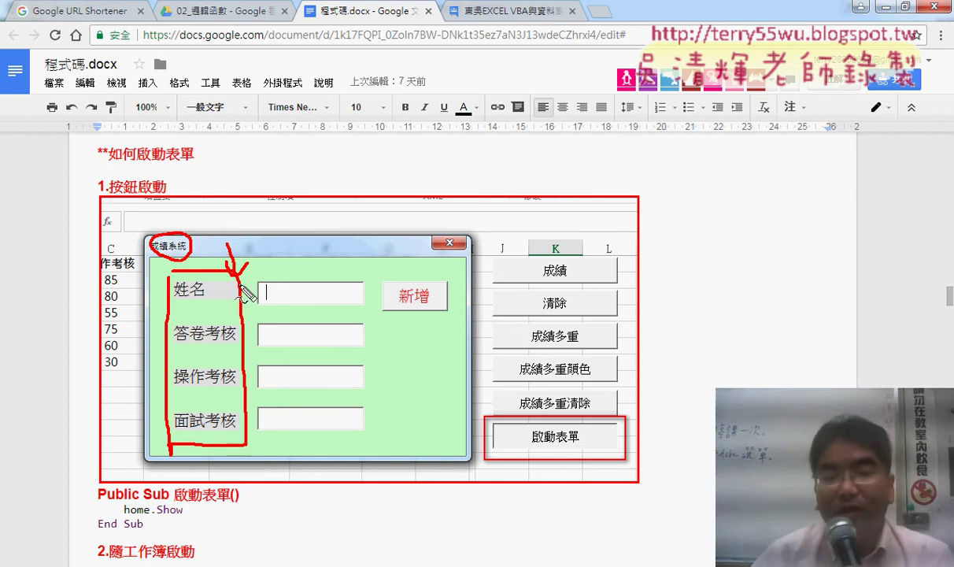
mouse_move(256, 303)
left_mouse_down()
mouse_move(367, 307)
mouse_move(265, 311)
left_mouse_up()
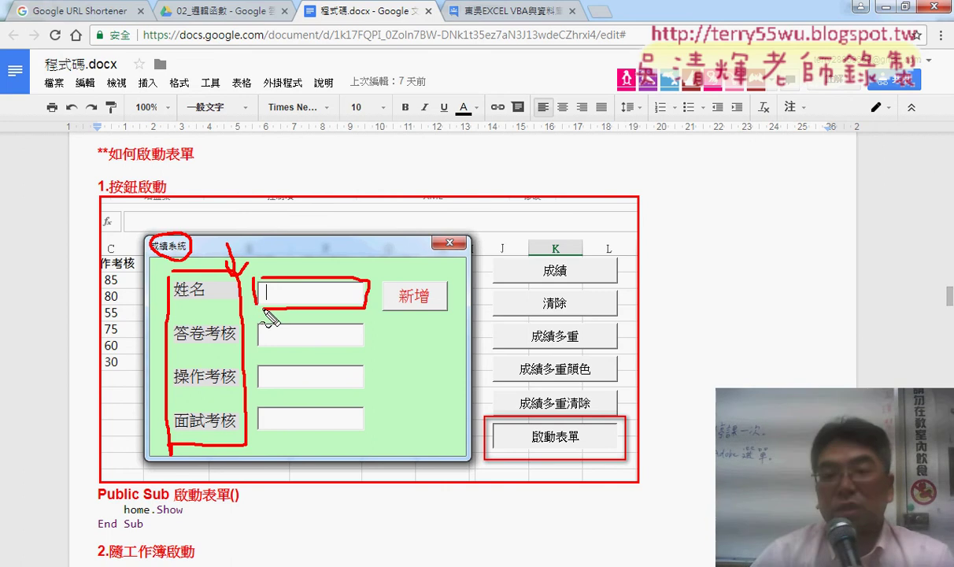
mouse_move(383, 309)
left_mouse_down()
mouse_move(459, 321)
mouse_move(393, 312)
left_mouse_up()
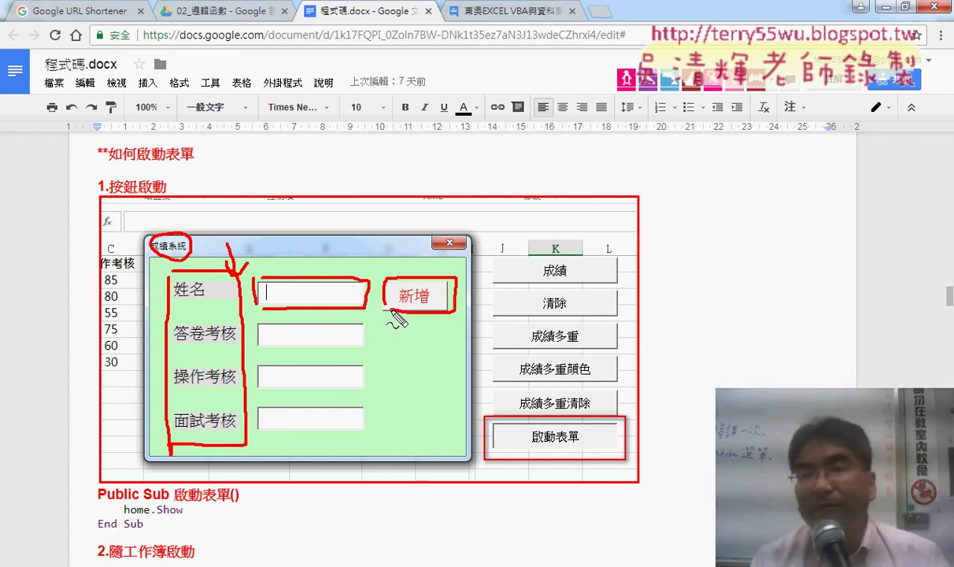
mouse_move(517, 317)
left_mouse_down()
mouse_move(447, 295)
mouse_move(466, 306)
left_mouse_up()
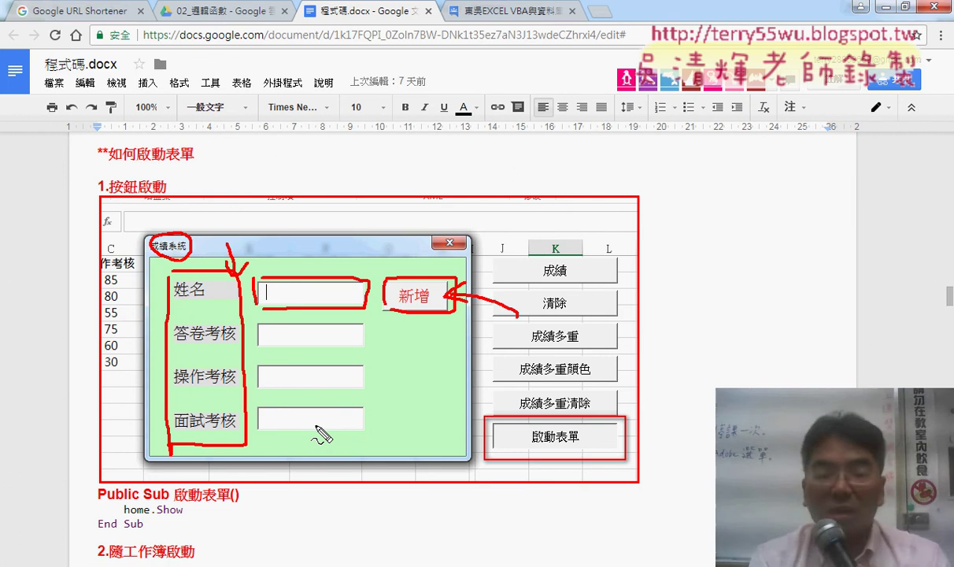
key("Escape")
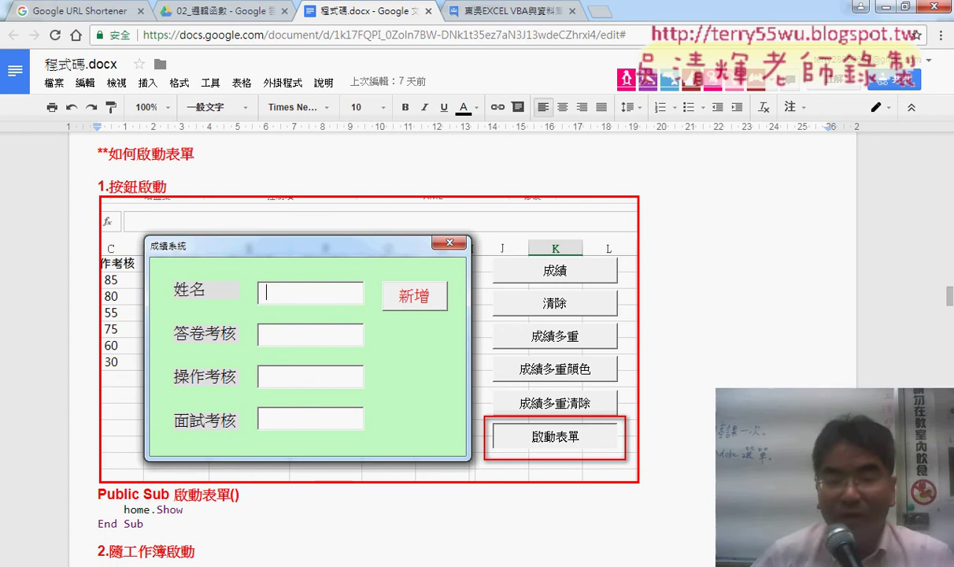
left_click(264, 479)
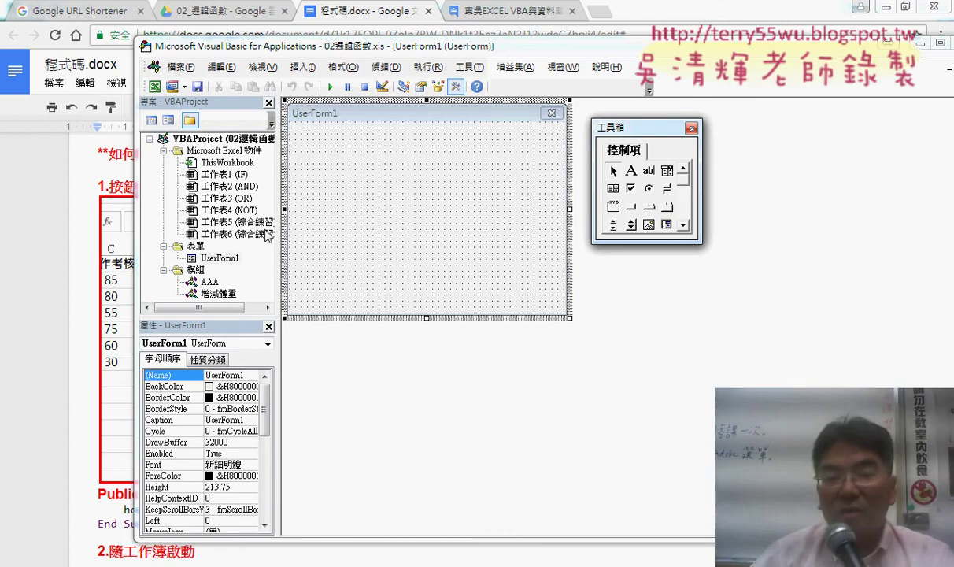
Select UserForm1 in the project list and set its (Name) property to home.
left_click(220, 258)
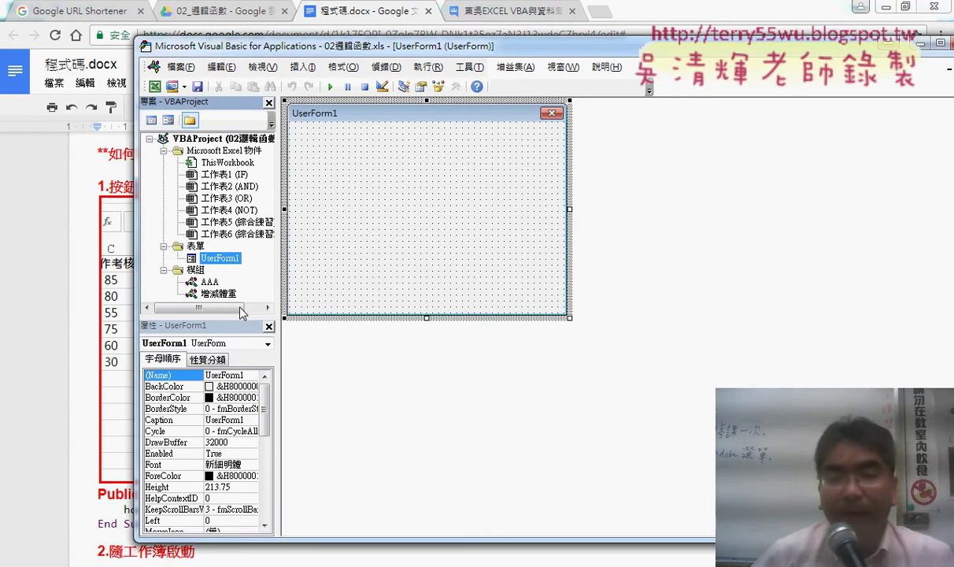
left_click_drag(278, 252, 304, 252)
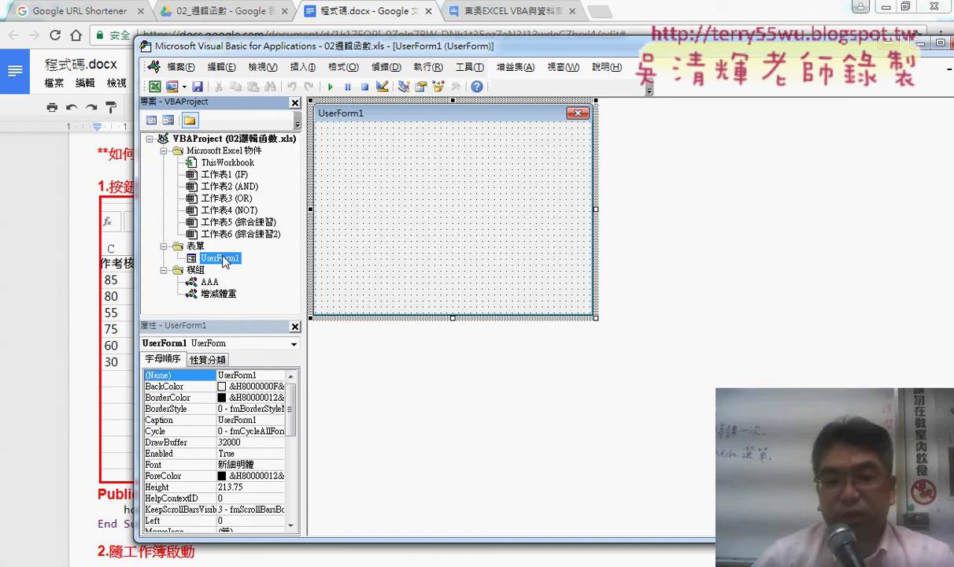
left_click(268, 375)
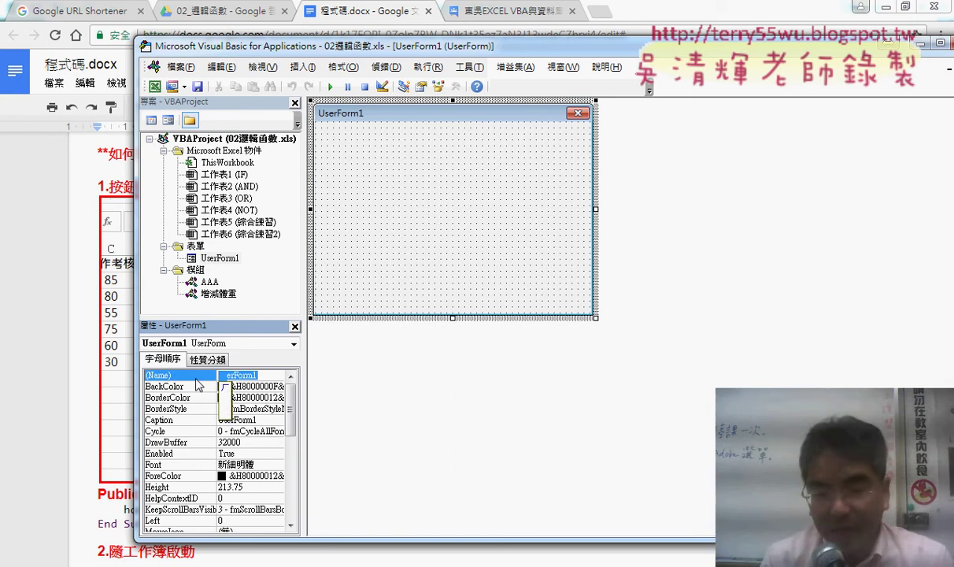
type("N")
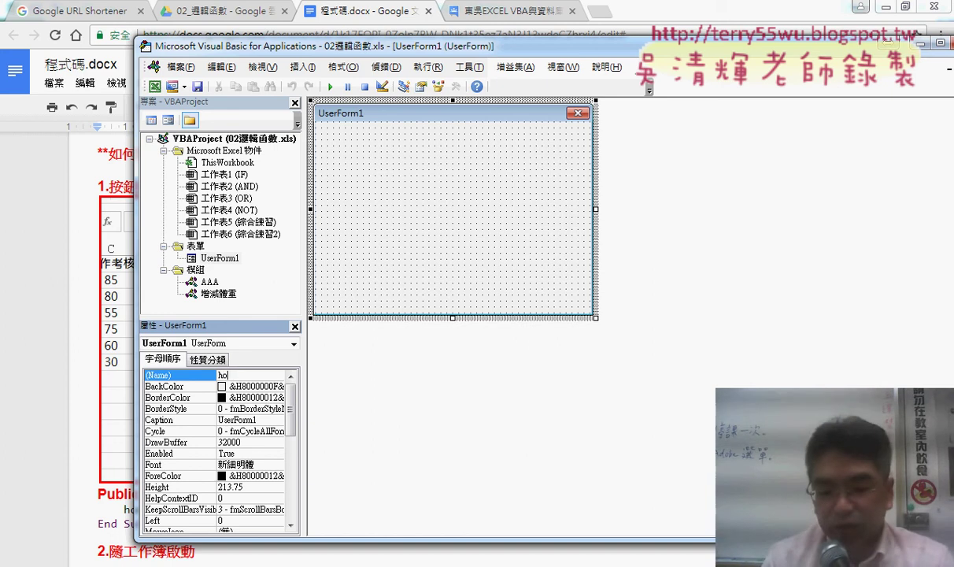
type(",")
type("me")
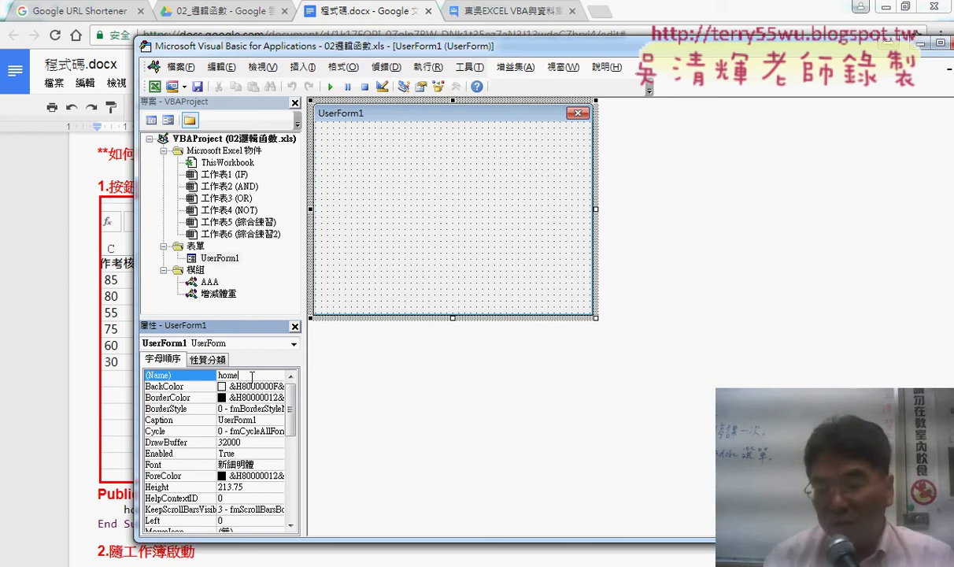
key("Return")
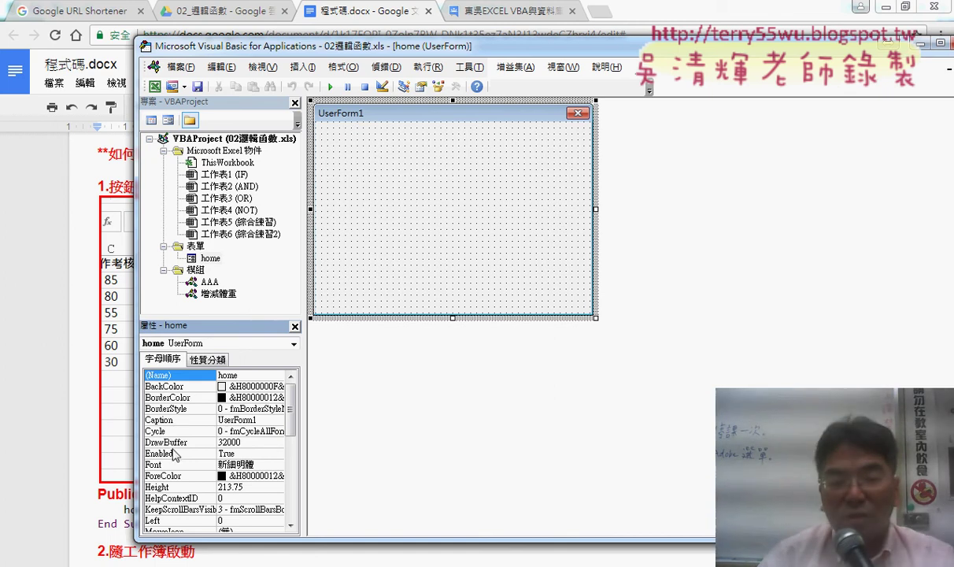
Select the form's Caption property and highlight its current value UserForm1.
left_click(168, 421)
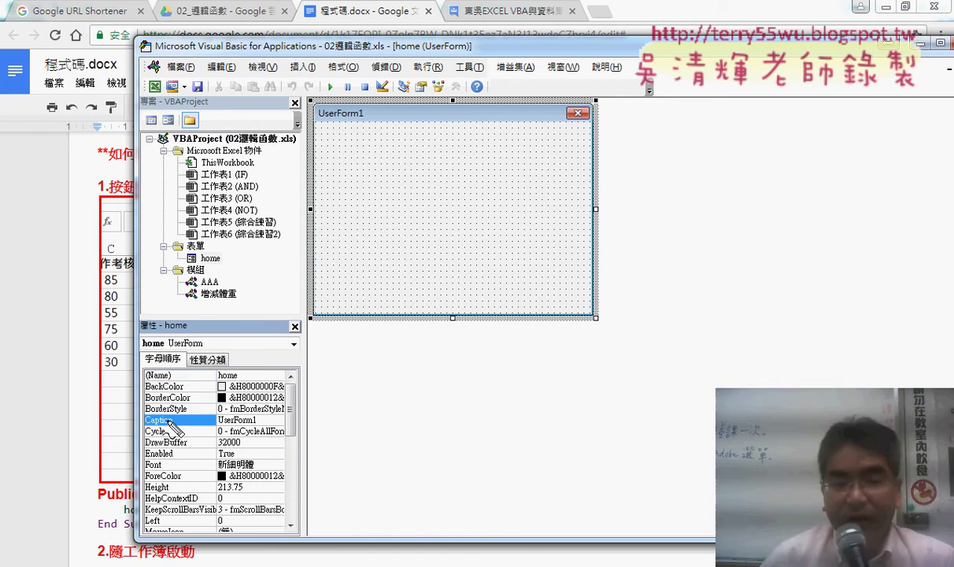
left_click_drag(161, 320, 167, 346)
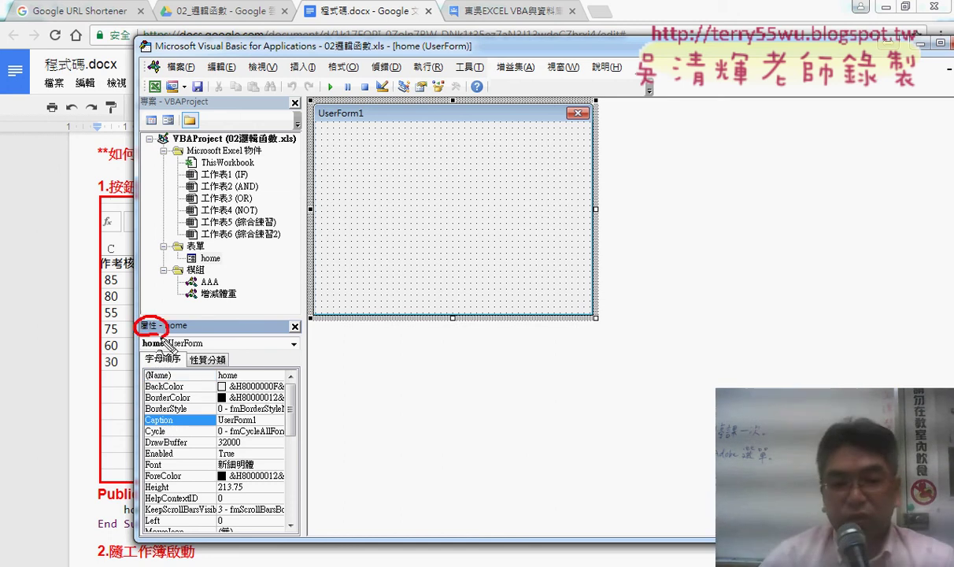
left_click_drag(168, 407, 183, 425)
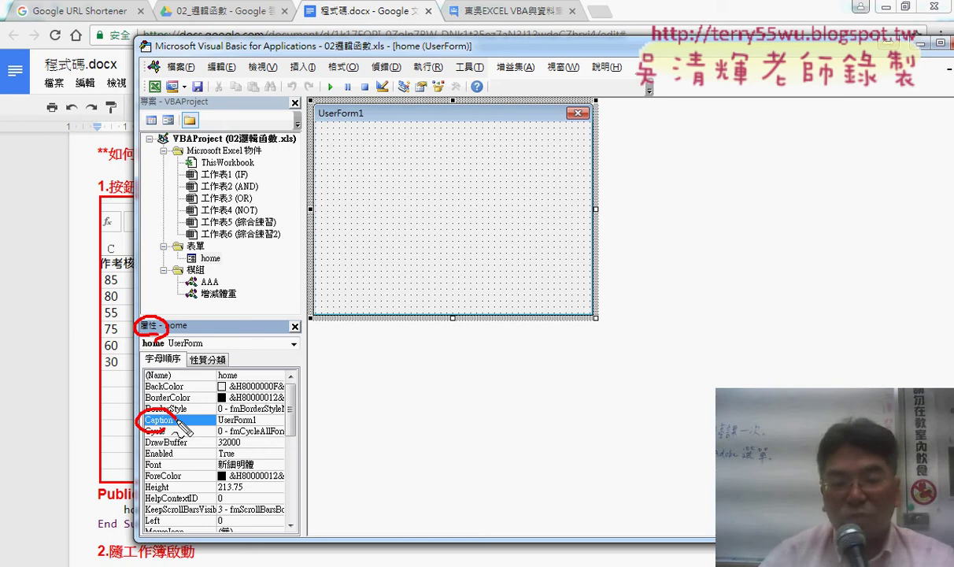
left_click_drag(260, 426, 215, 431)
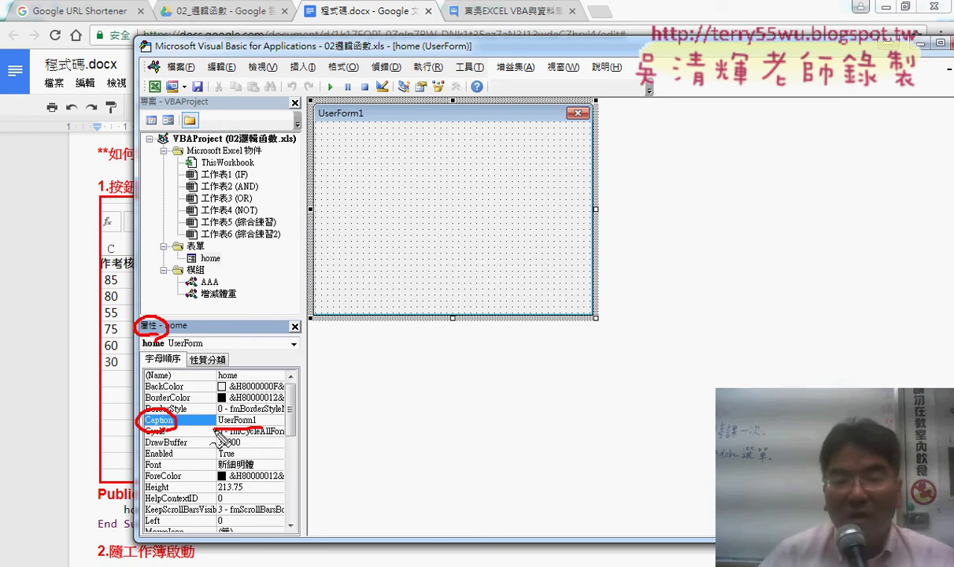
key("Escape")
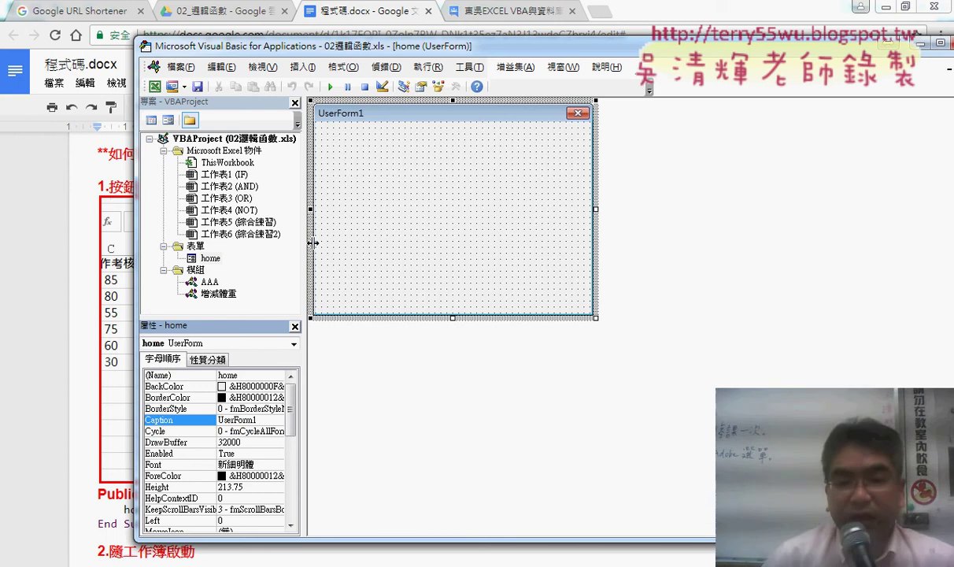
Replace the caption with 成績系統 using the Chinese IME.
left_click(191, 422)
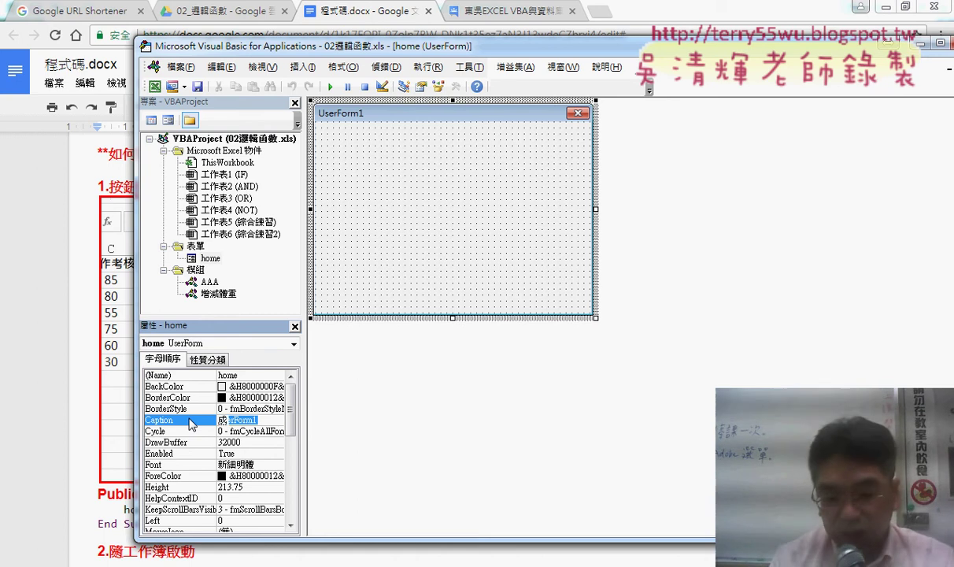
type("感績")
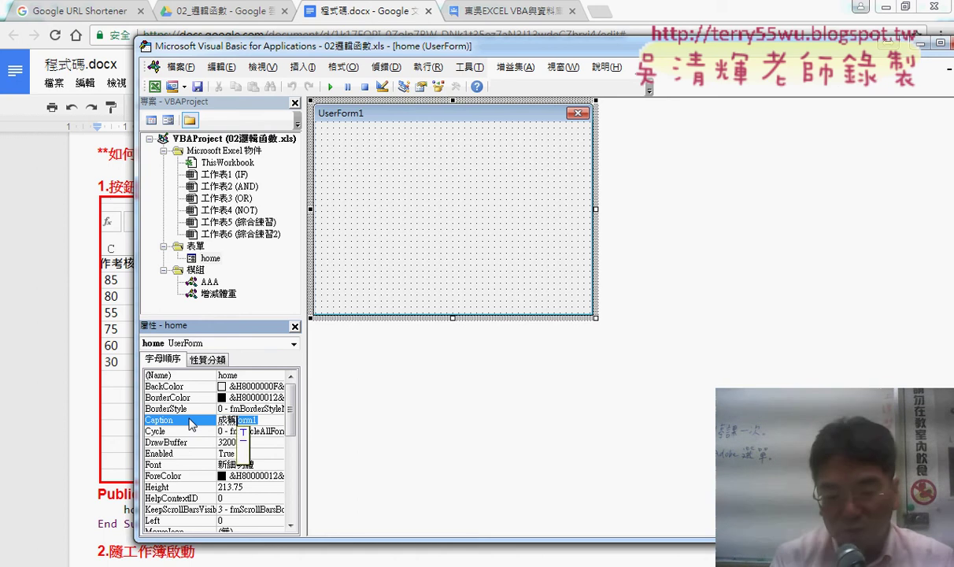
type("條單")
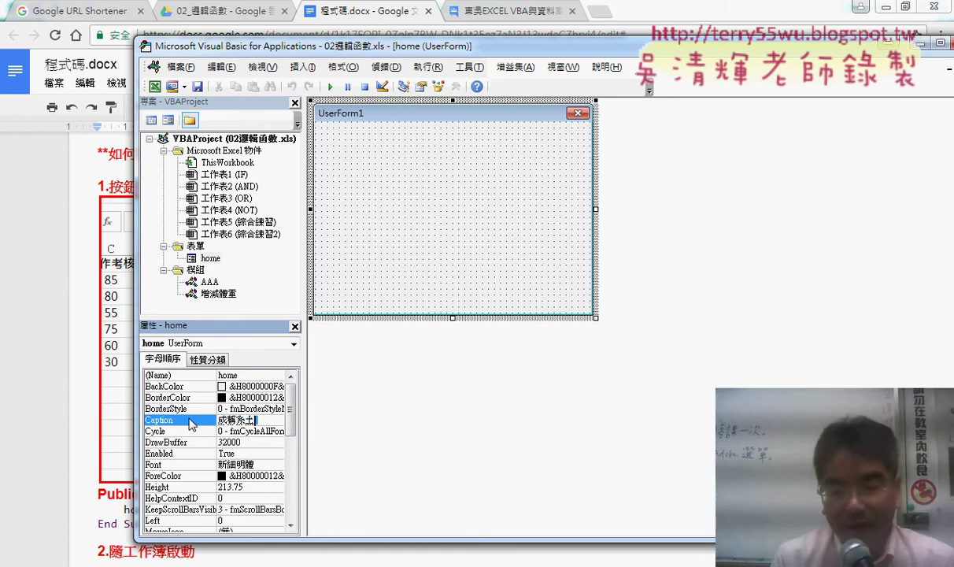
key("space")
key("Down")
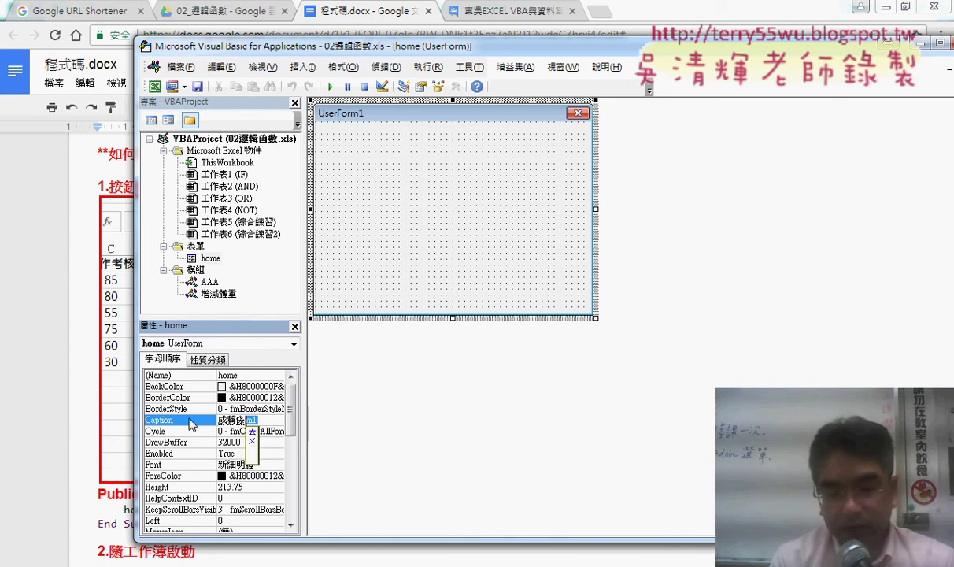
key("Return")
key("Return")
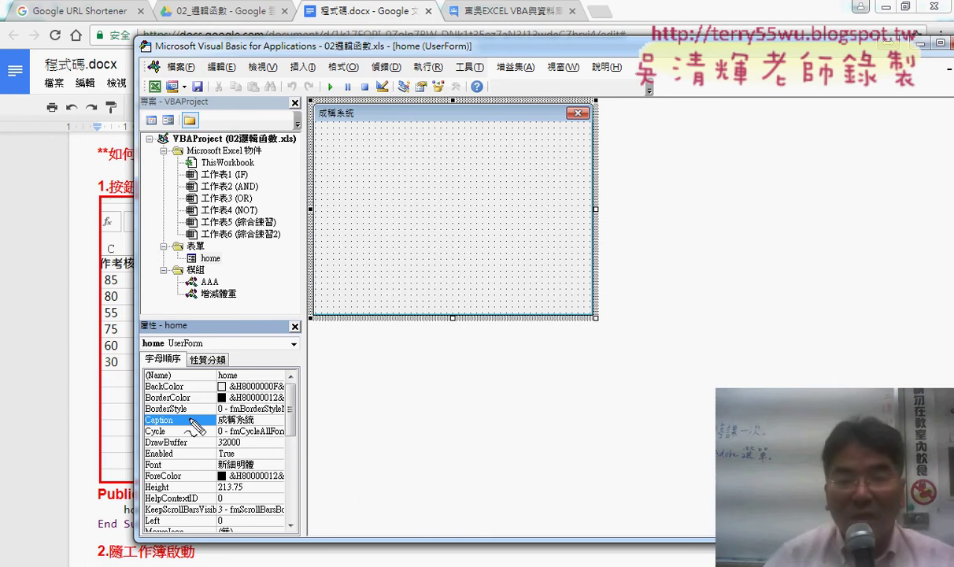
Highlight the new 成績系統 title, the Caption property and the home name on screen.
left_click_drag(356, 102, 337, 132)
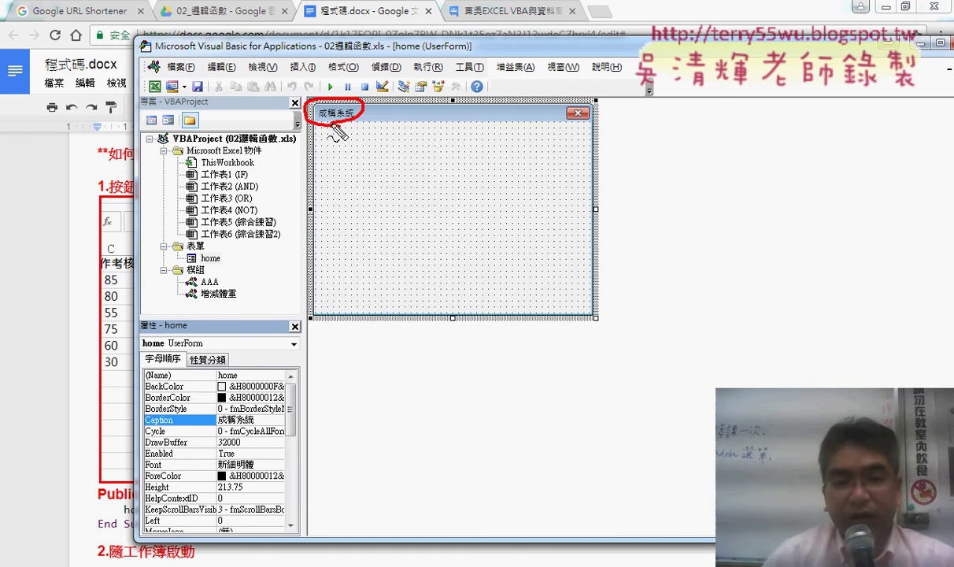
left_click_drag(250, 421, 236, 434)
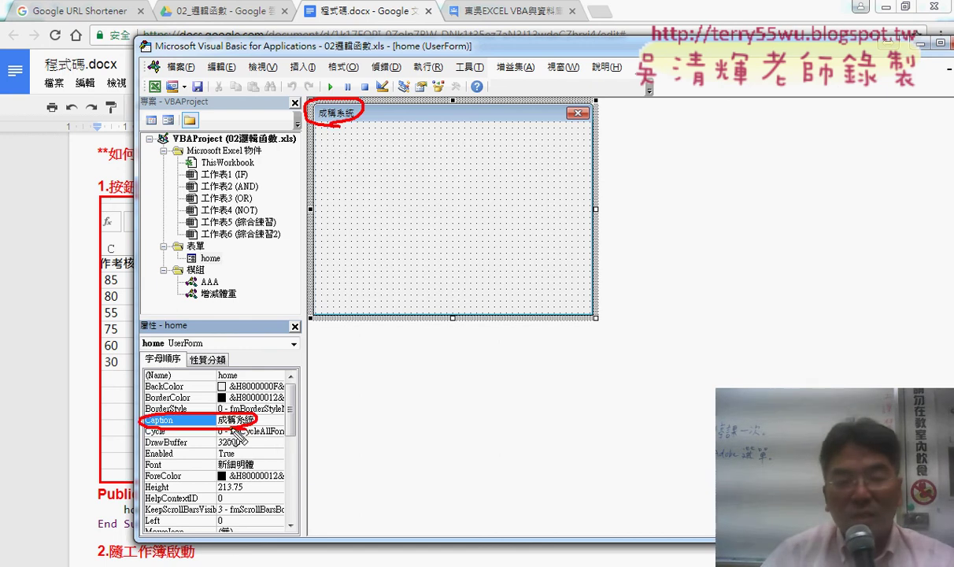
left_click_drag(224, 368, 230, 370)
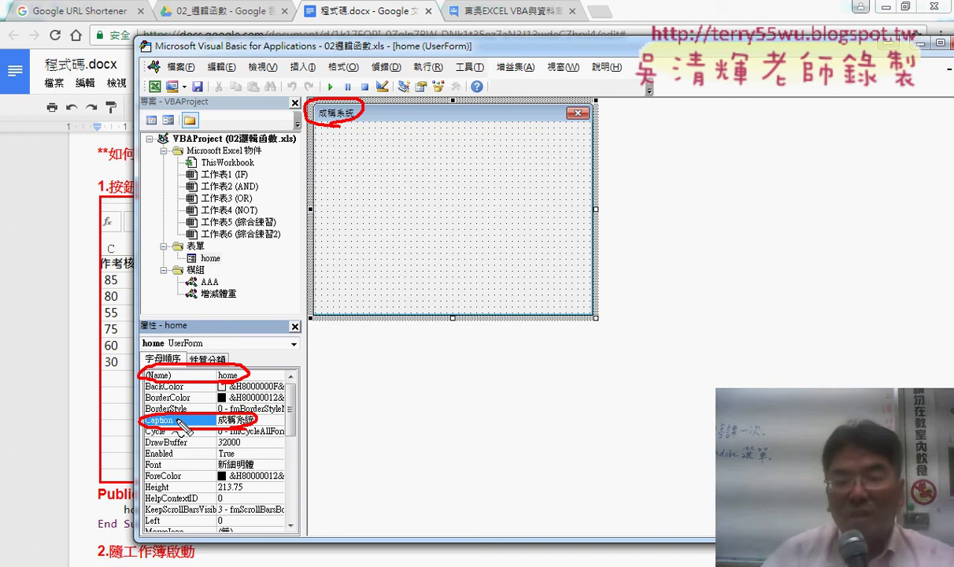
key("Escape")
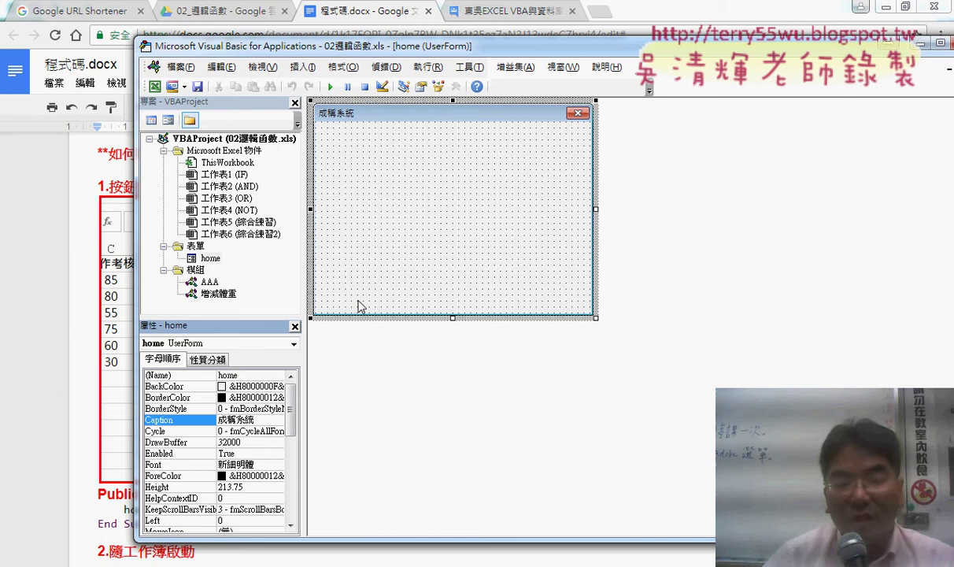
left_click(150, 472)
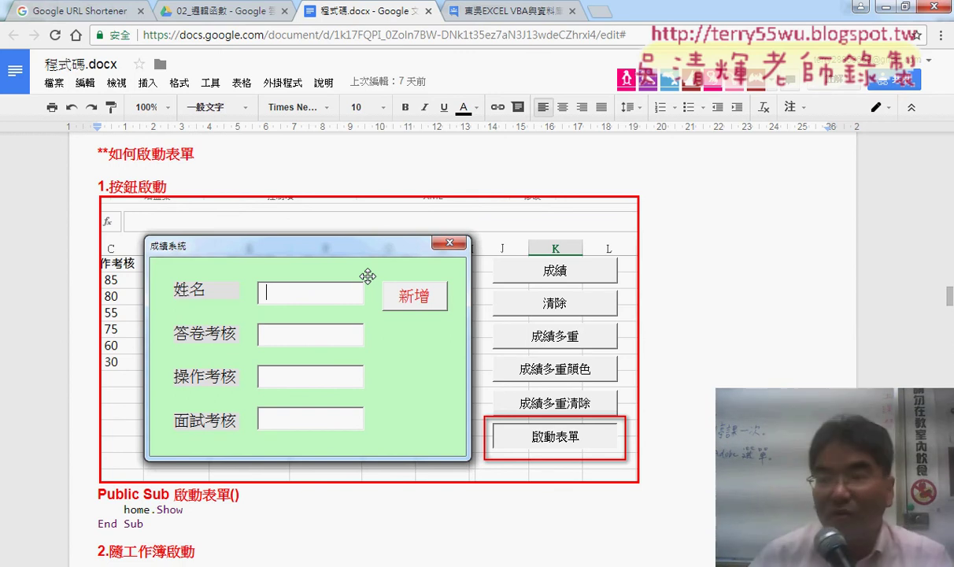
key("alt+Tab")
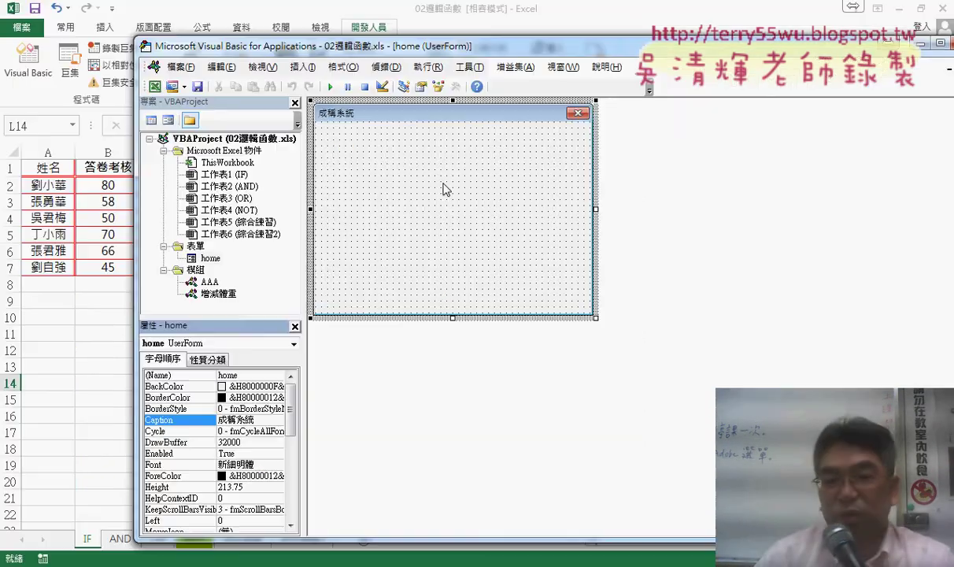
Set the form's BackColor to light green (&H00C0FFC0&) from the 調色盤 palette.
left_click(164, 388)
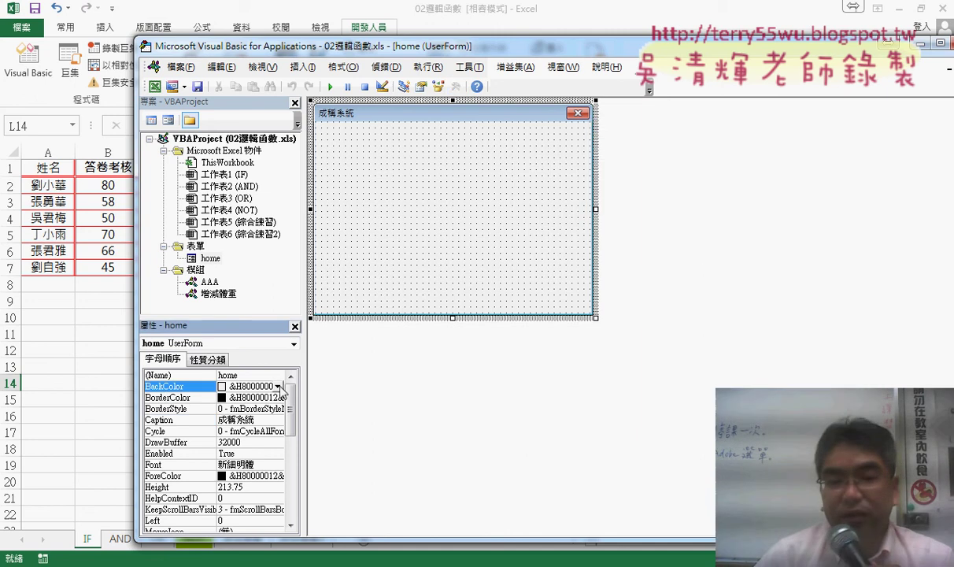
left_click(279, 387)
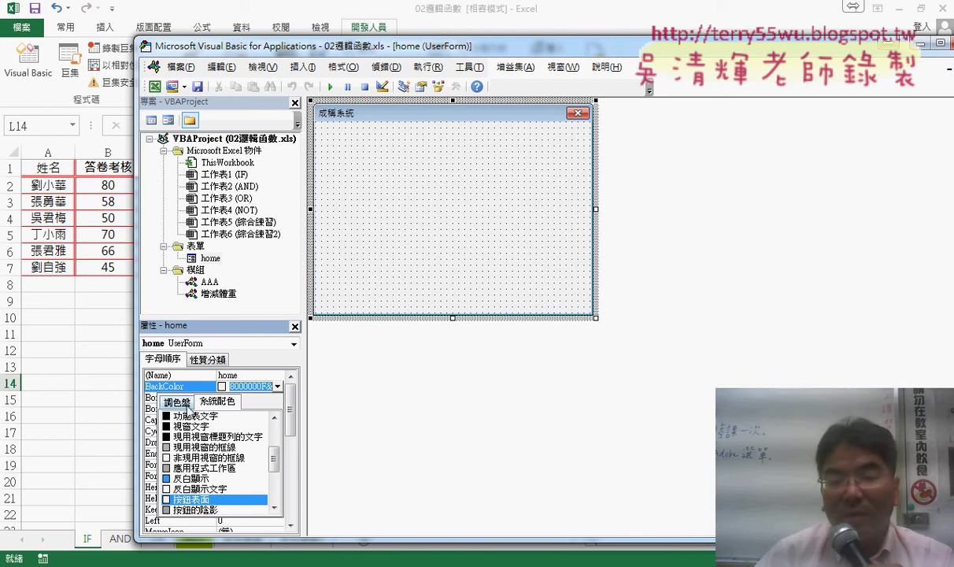
left_click(184, 404)
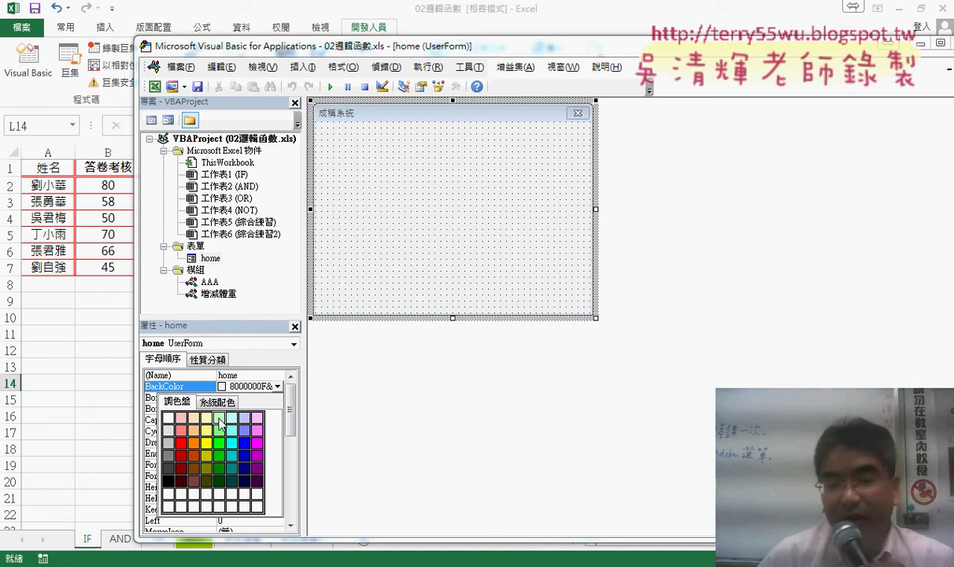
left_click(220, 417)
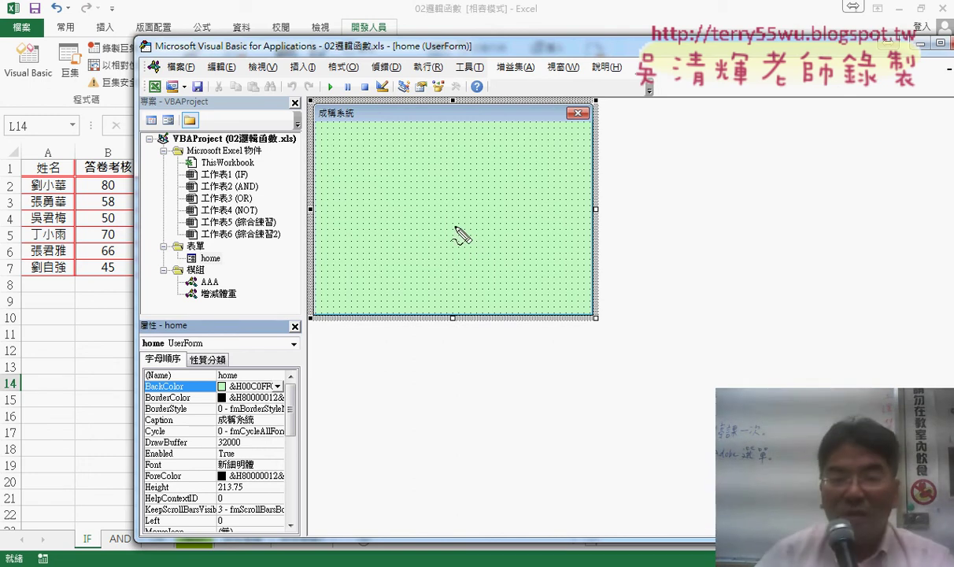
left_click_drag(201, 267, 224, 270)
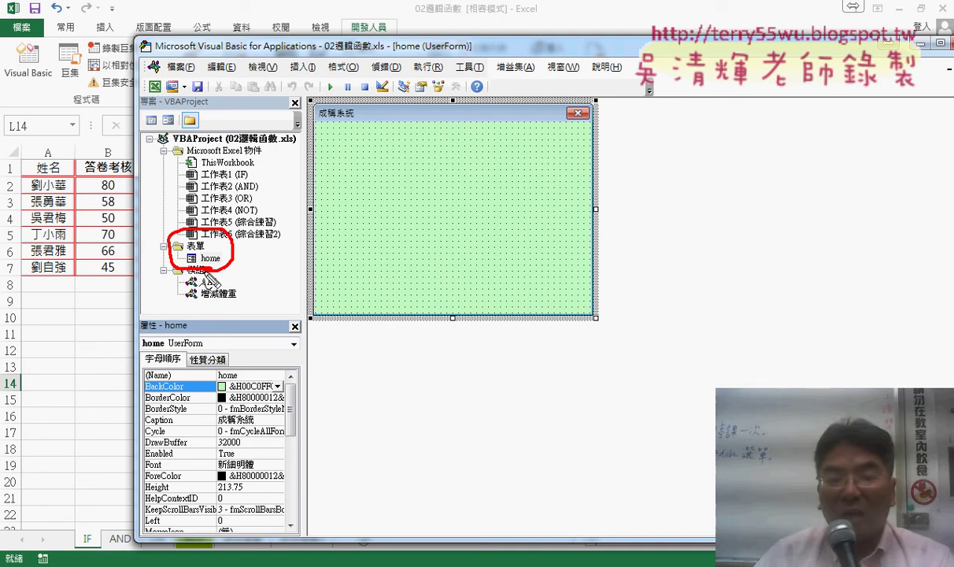
left_click_drag(233, 369, 224, 367)
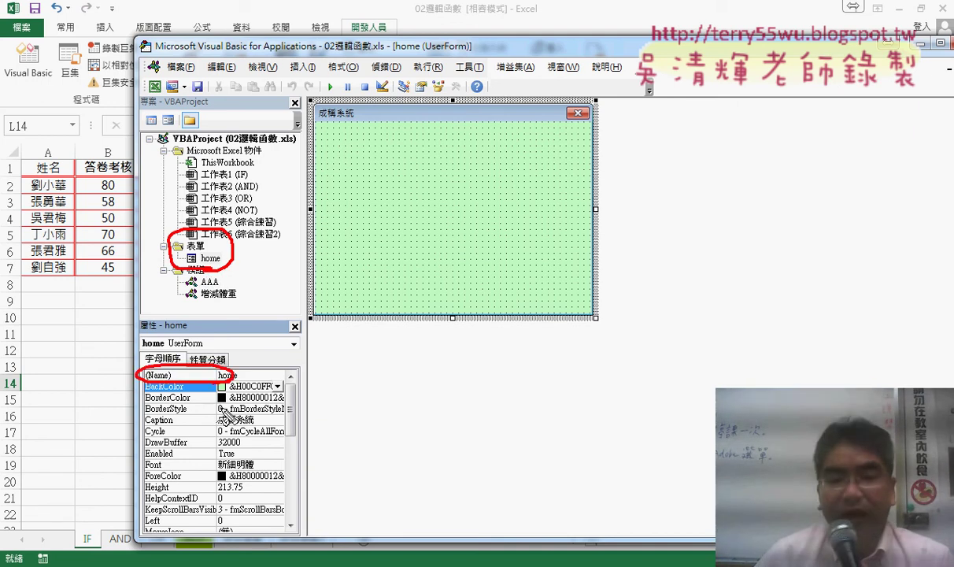
mouse_move(209, 415)
left_mouse_down()
mouse_move(274, 423)
mouse_move(223, 395)
mouse_move(280, 400)
left_mouse_up()
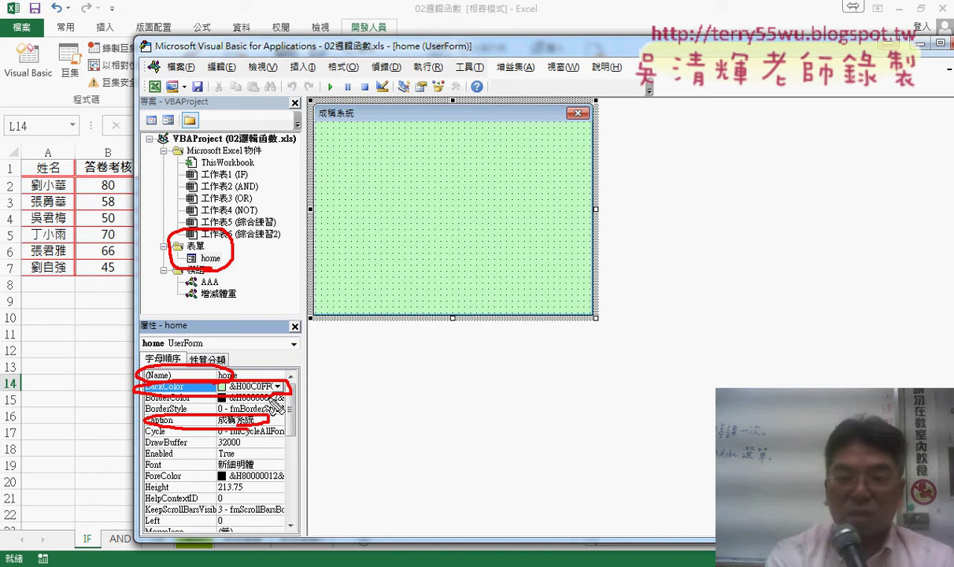
key("Escape")
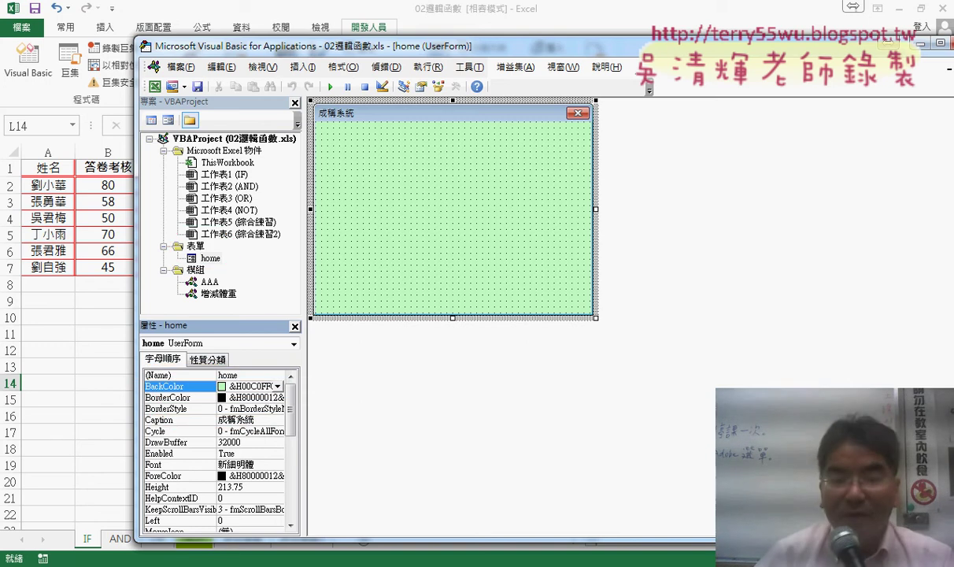
key("alt+Tab")
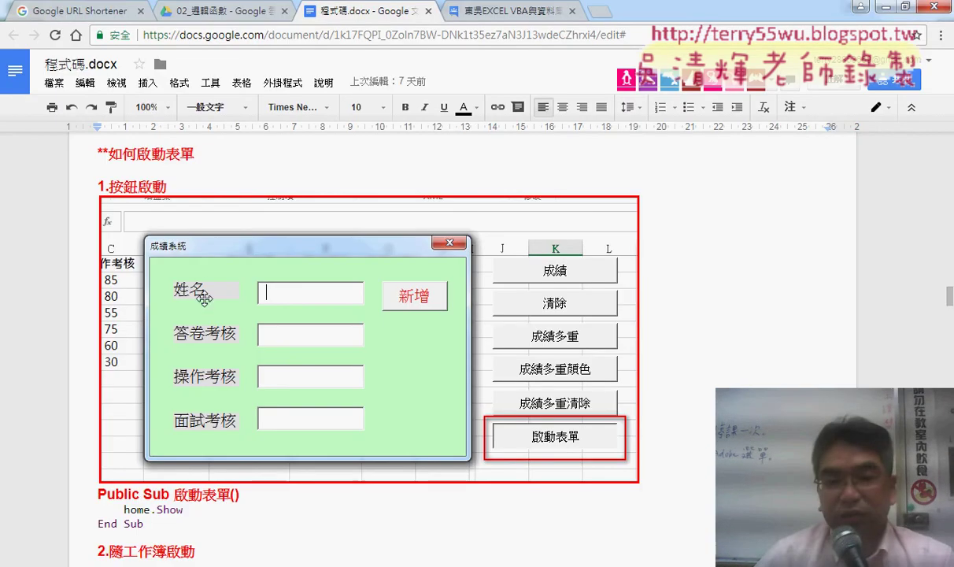
left_click(886, 10)
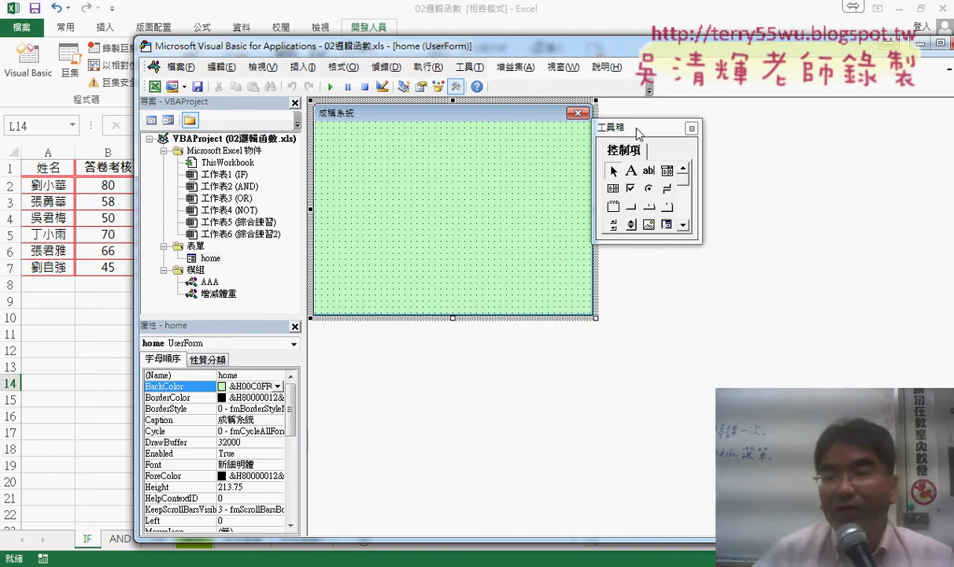
Close and reopen the Toolbox beside the form, then arm its Label (A) tool.
left_click_drag(637, 130, 672, 124)
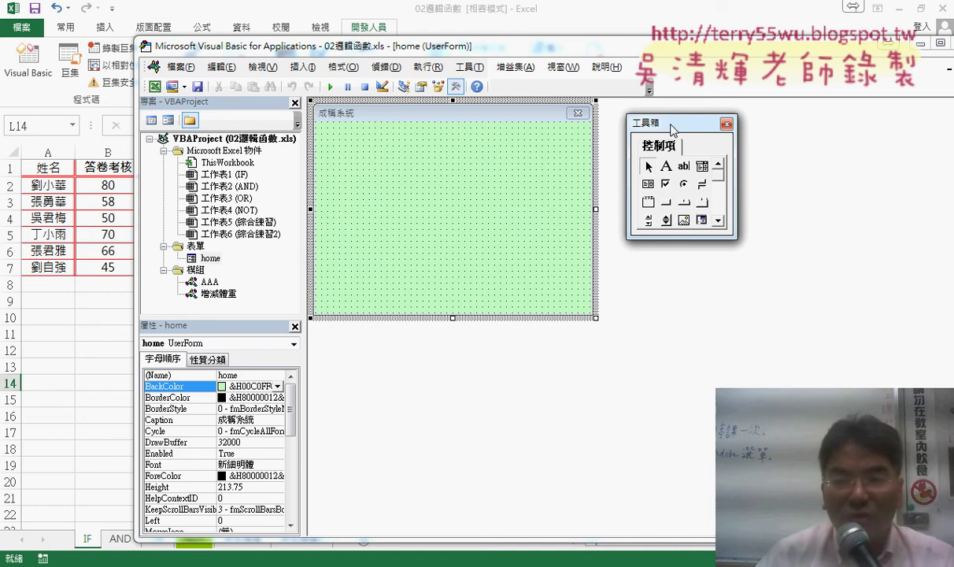
left_click(725, 124)
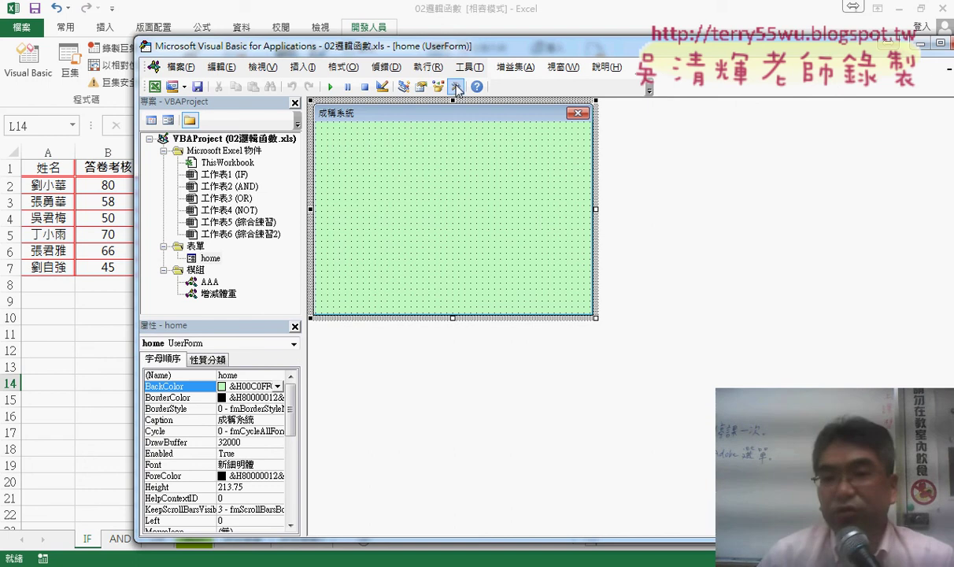
left_click(456, 88)
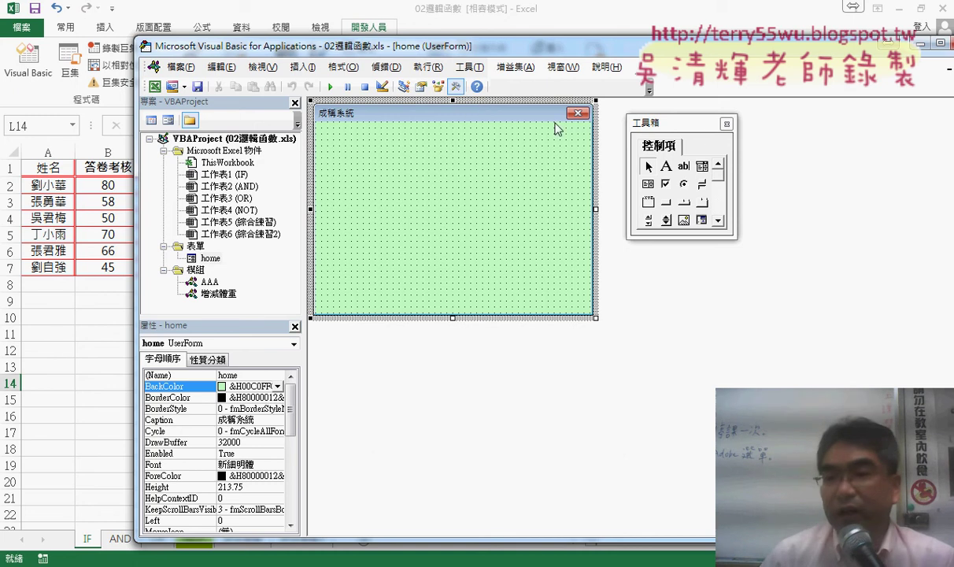
left_click(725, 124)
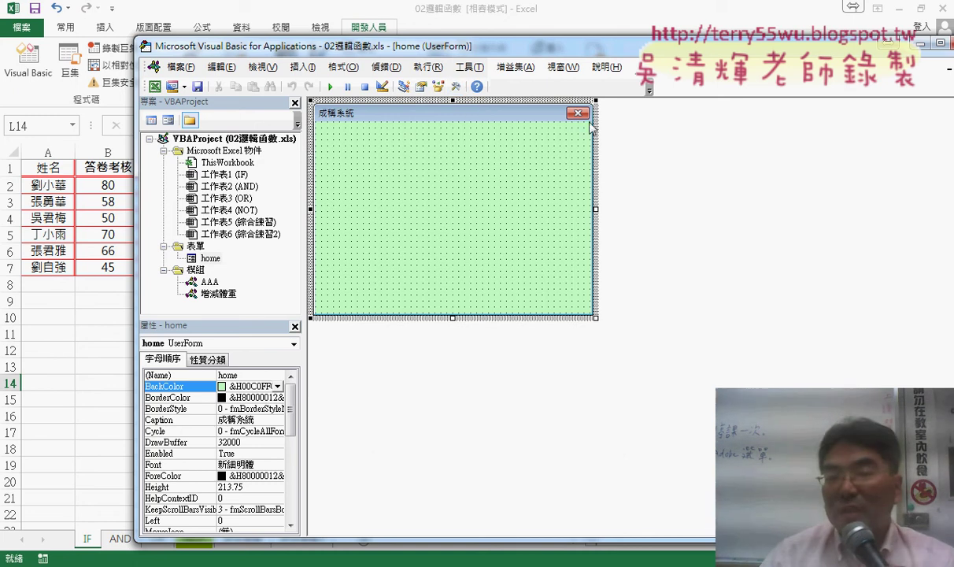
left_click(457, 87)
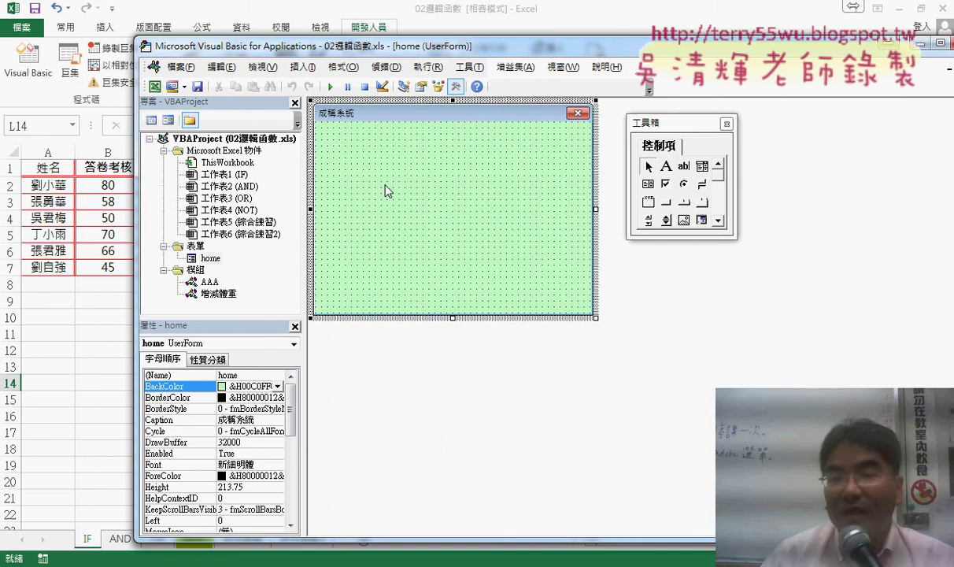
left_click(666, 168)
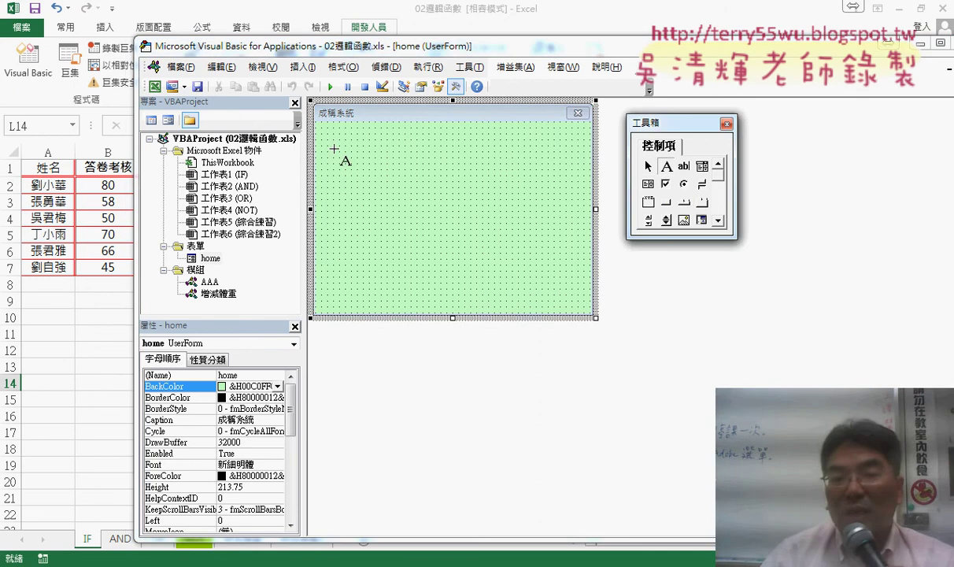
Draw a label at the form's top-left and change its caption from Label1 to 姓名.
left_click_drag(345, 147, 424, 177)
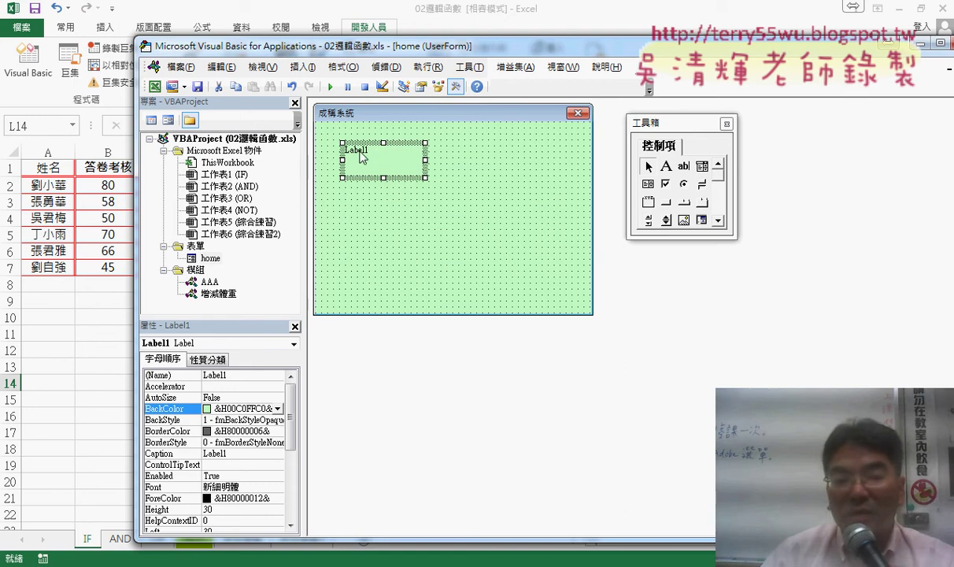
left_click(161, 454)
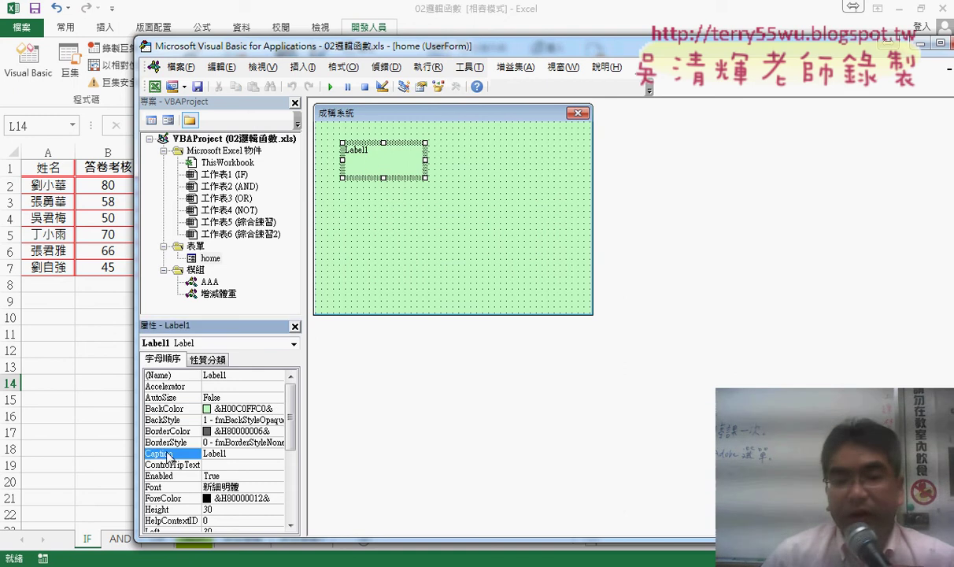
double_click(233, 451)
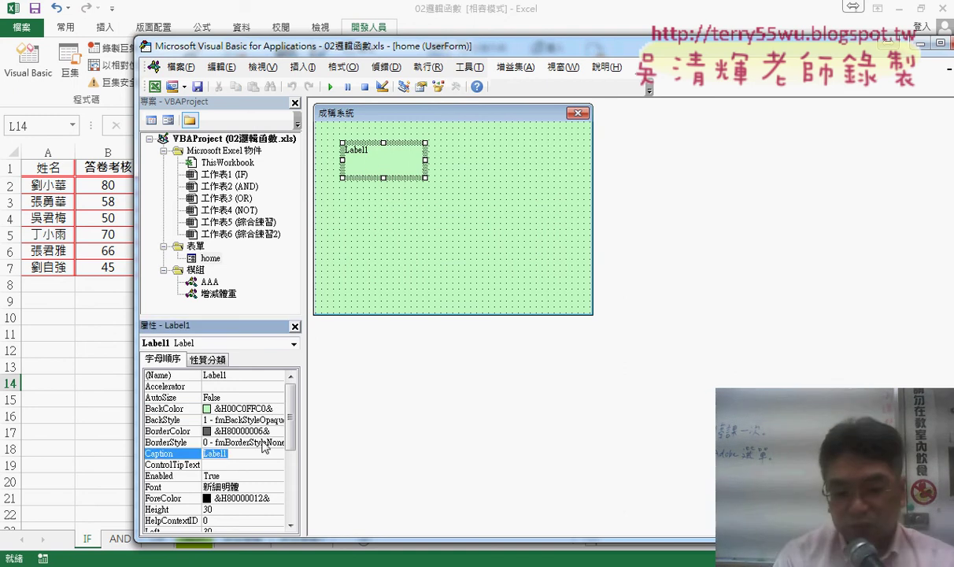
type("性")
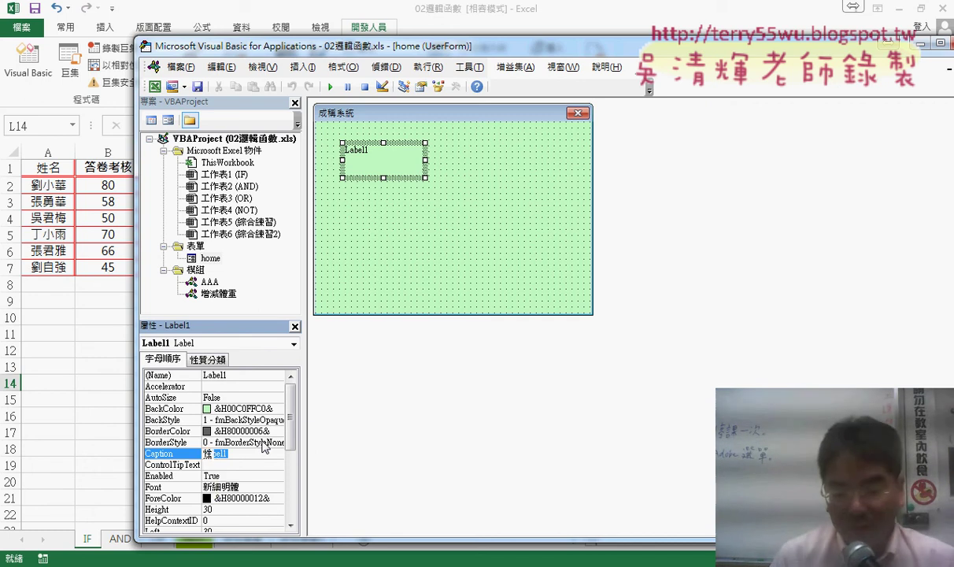
type("姓名")
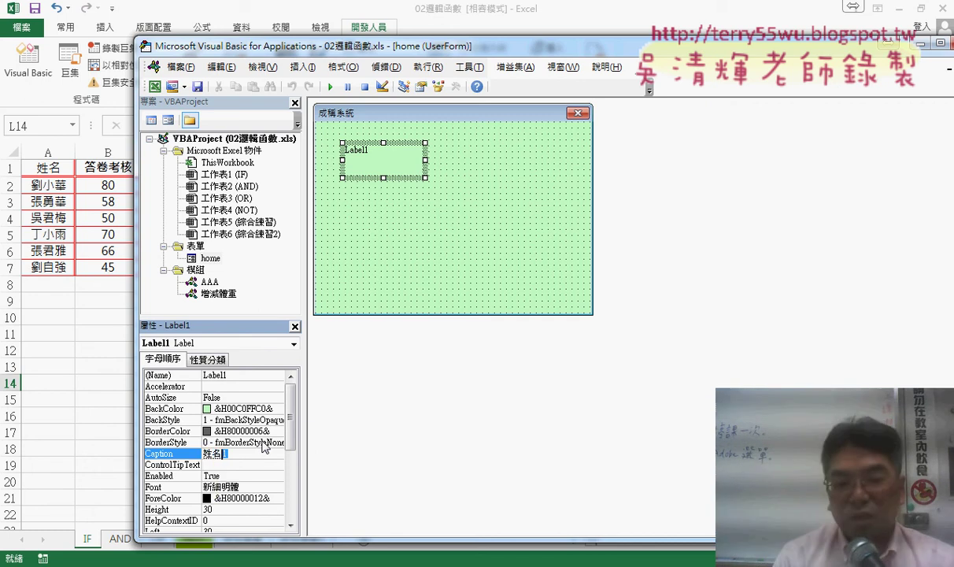
key("Return")
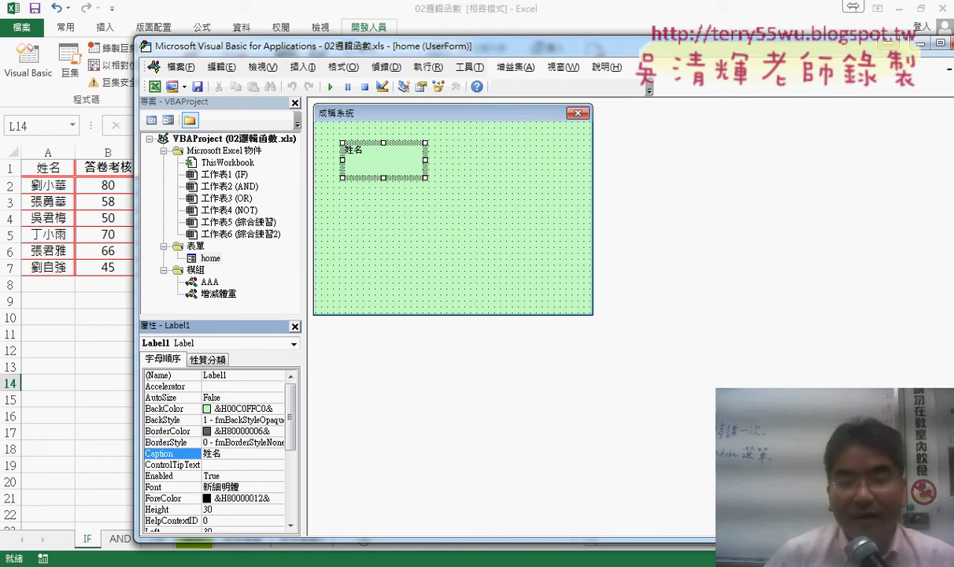
Set the 姓名 label's font to size 14 in the Font dialog.
left_click(155, 487)
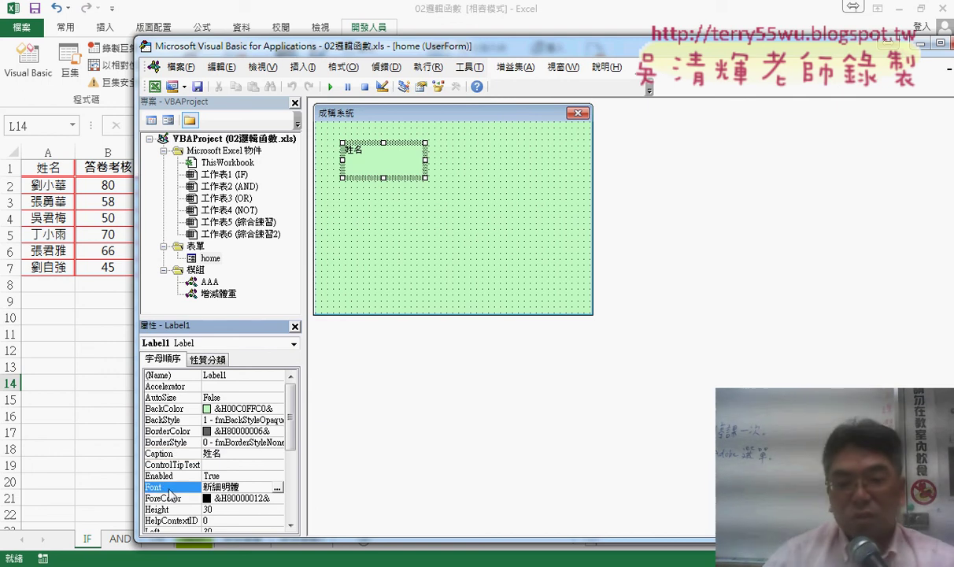
left_click(277, 487)
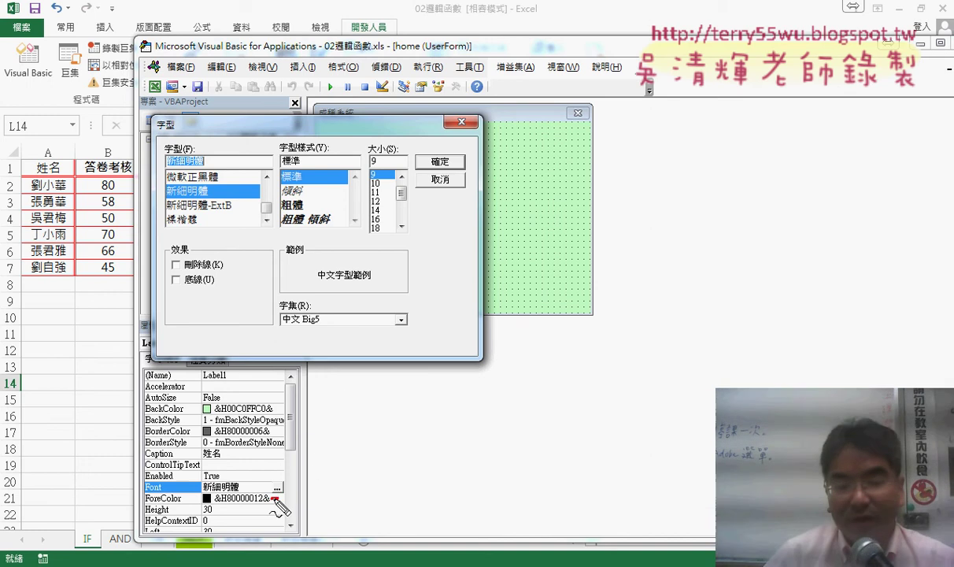
left_click_drag(276, 477, 274, 496)
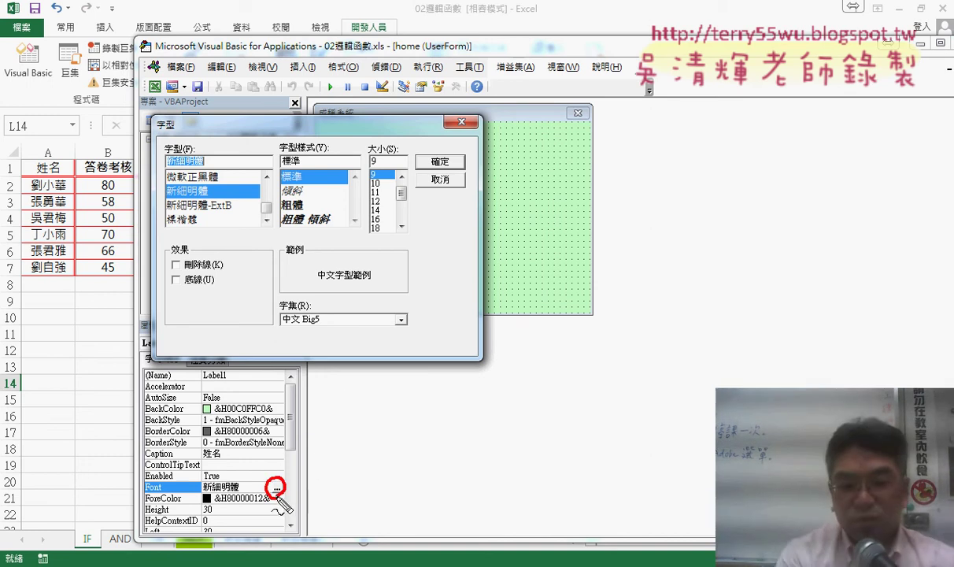
key("Escape")
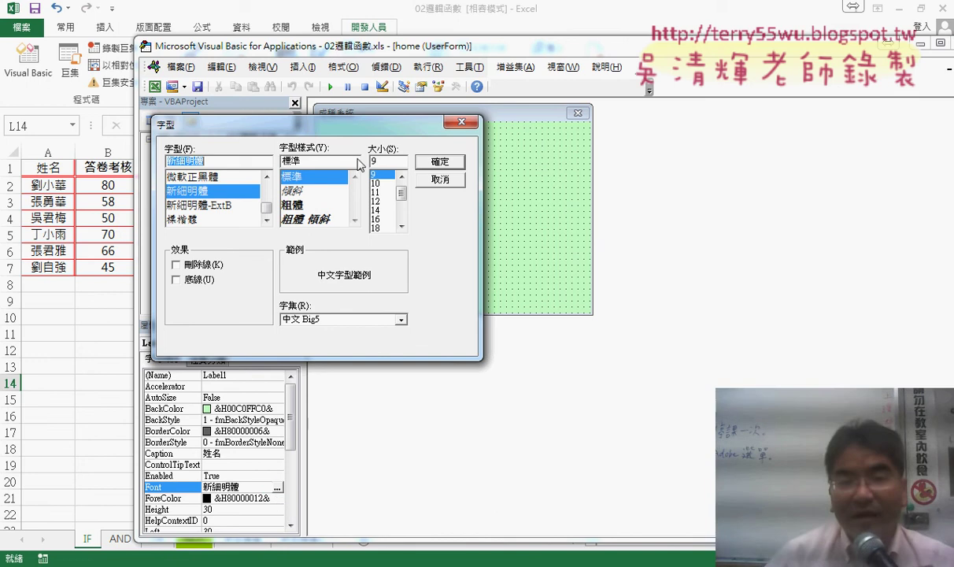
left_click_drag(358, 131, 685, 119)
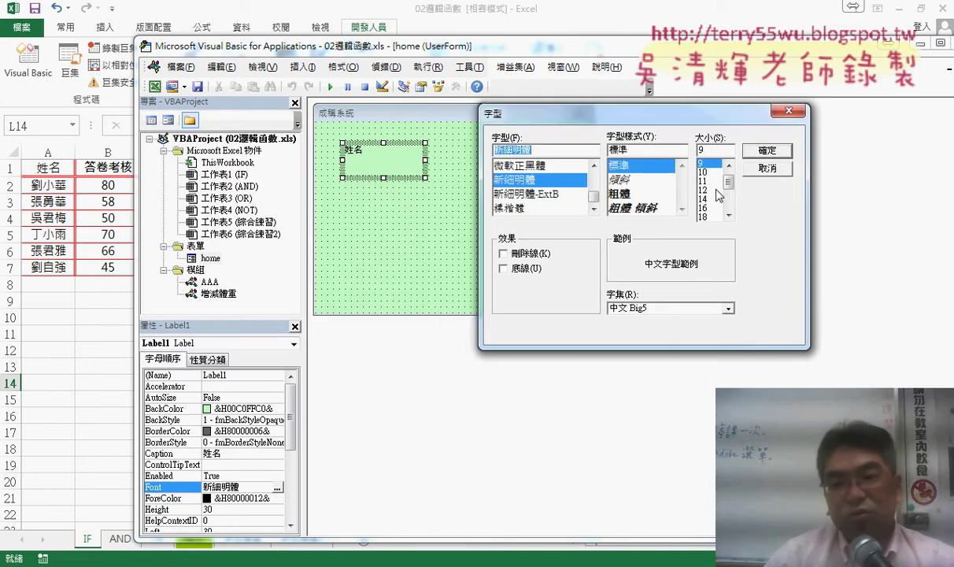
left_click(708, 199)
left_click(768, 154)
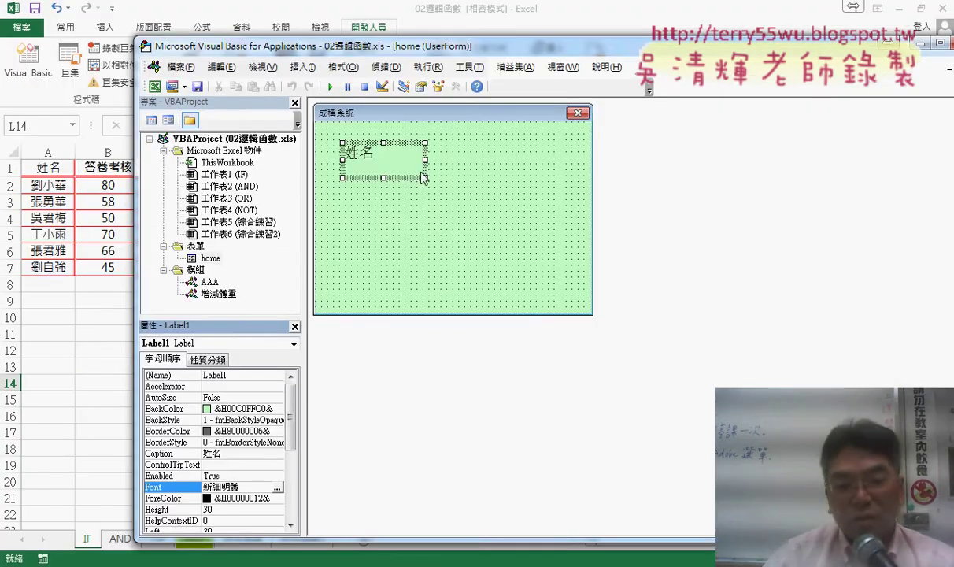
Reopen the Font dialog to confirm size 14, then close it keeping the setting.
left_click(276, 488)
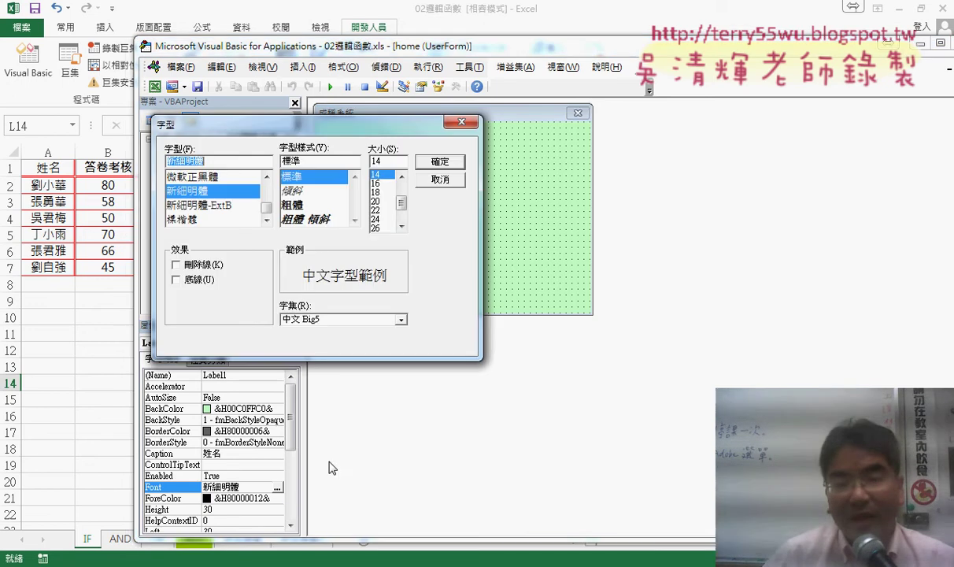
left_click(384, 184)
left_click(438, 161)
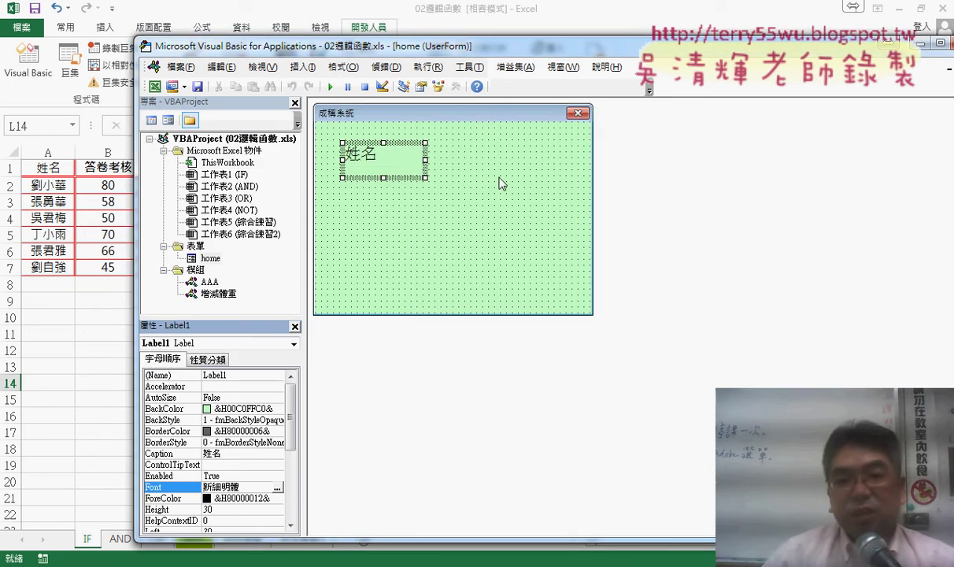
left_click(384, 177)
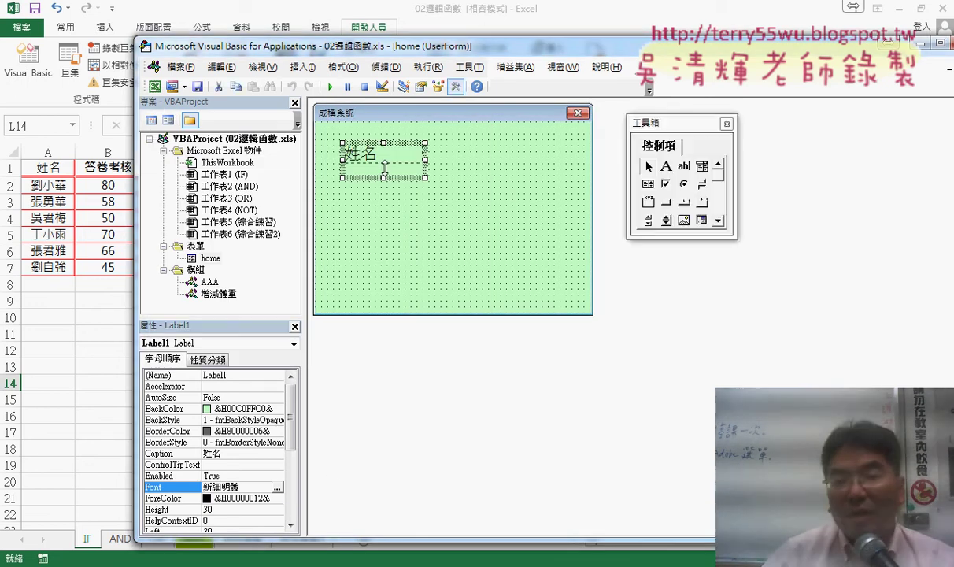
Shrink the 姓名 label's height to fit its text and give it a light grey background.
left_click_drag(385, 168, 414, 152)
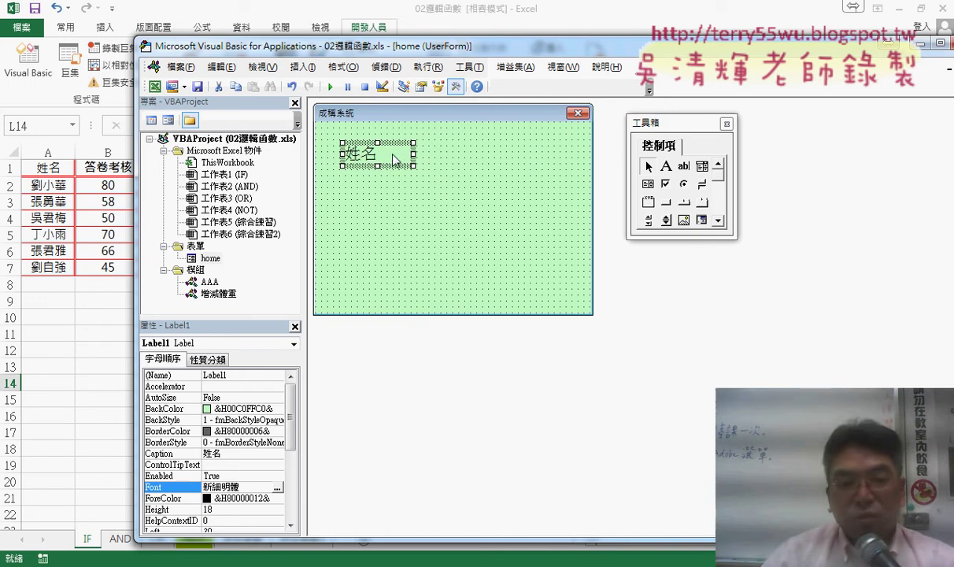
left_click(165, 408)
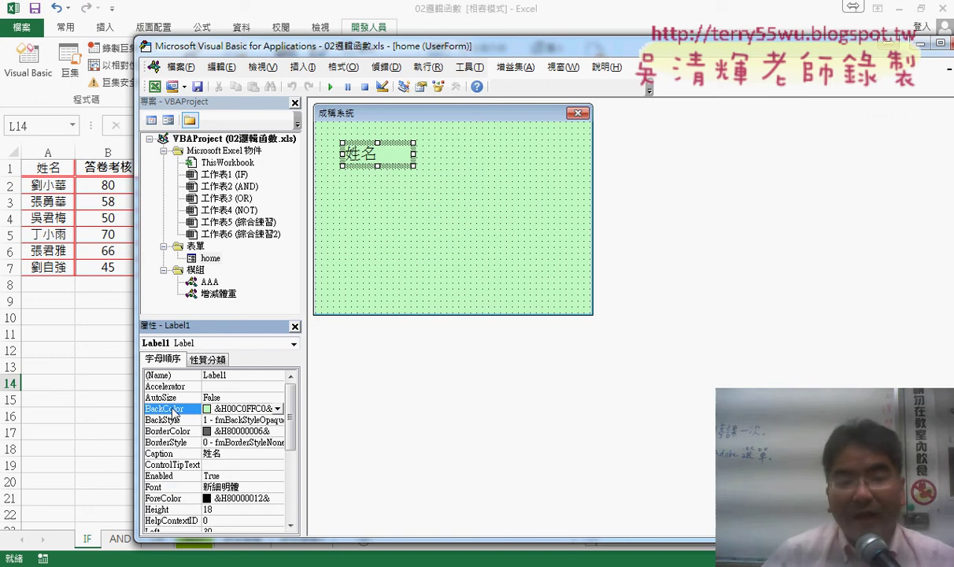
left_click(277, 409)
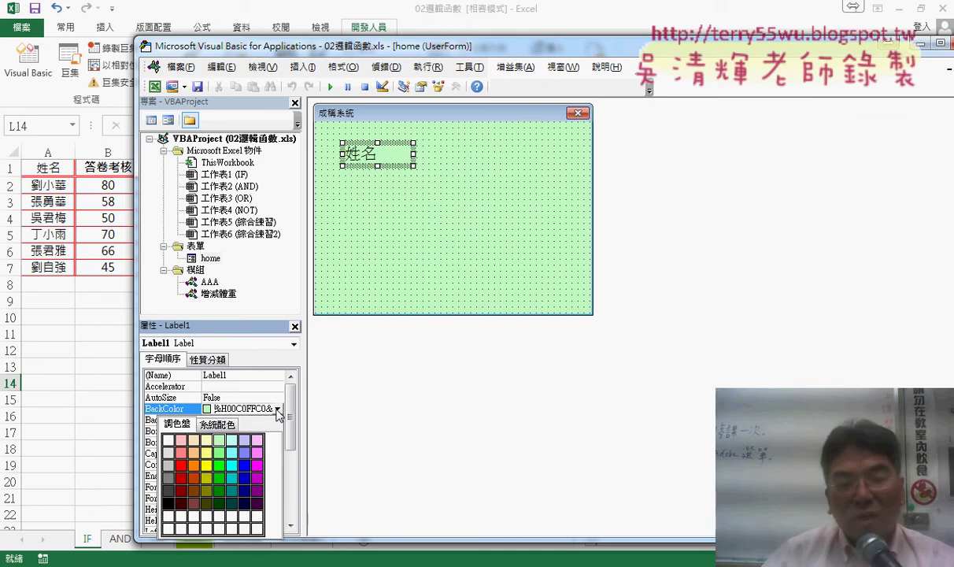
left_click(169, 453)
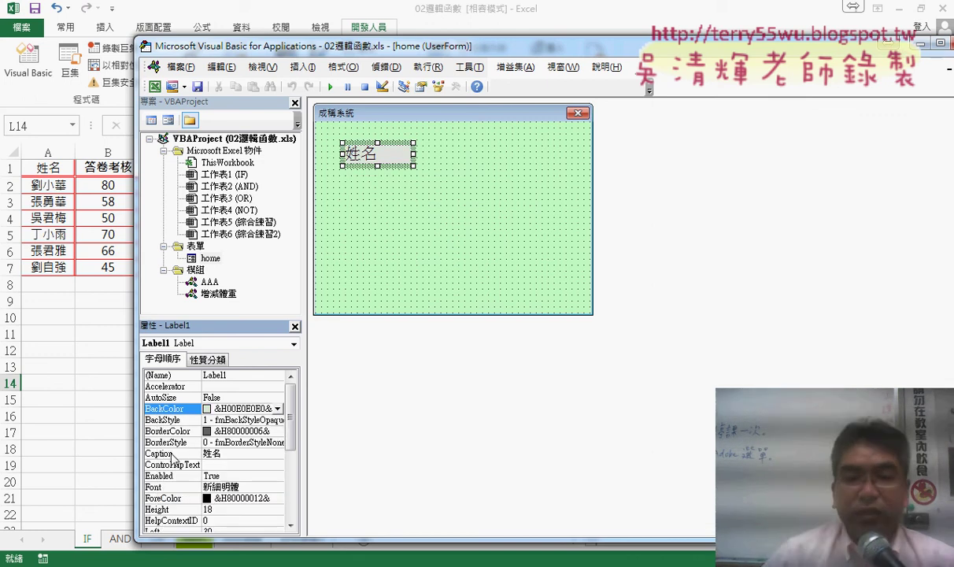
left_click(277, 408)
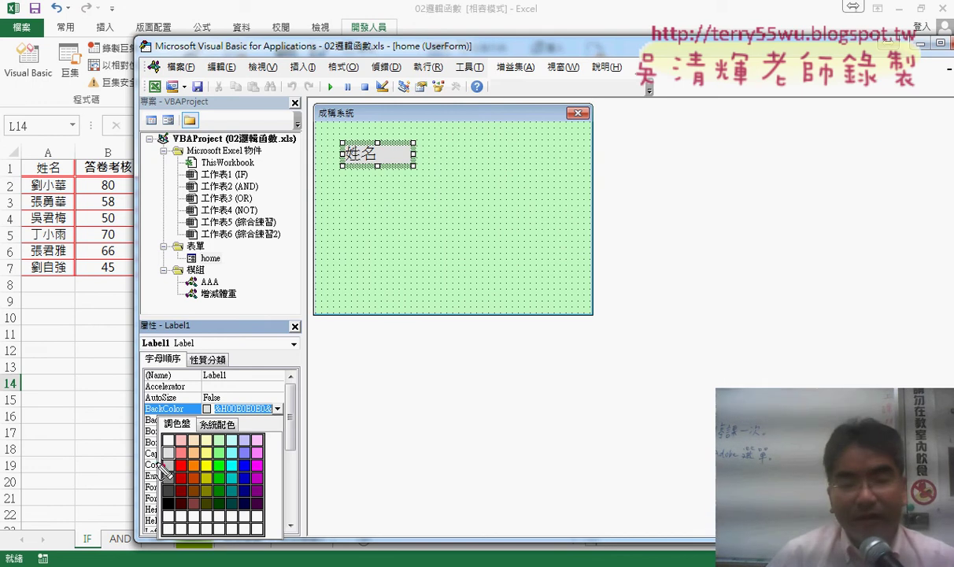
left_click_drag(163, 465, 160, 459)
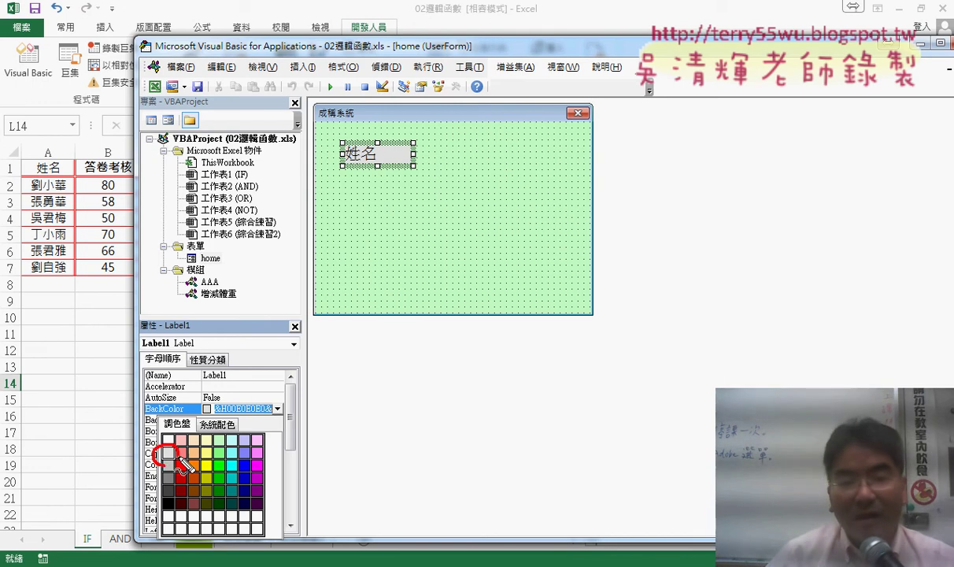
left_click(372, 166)
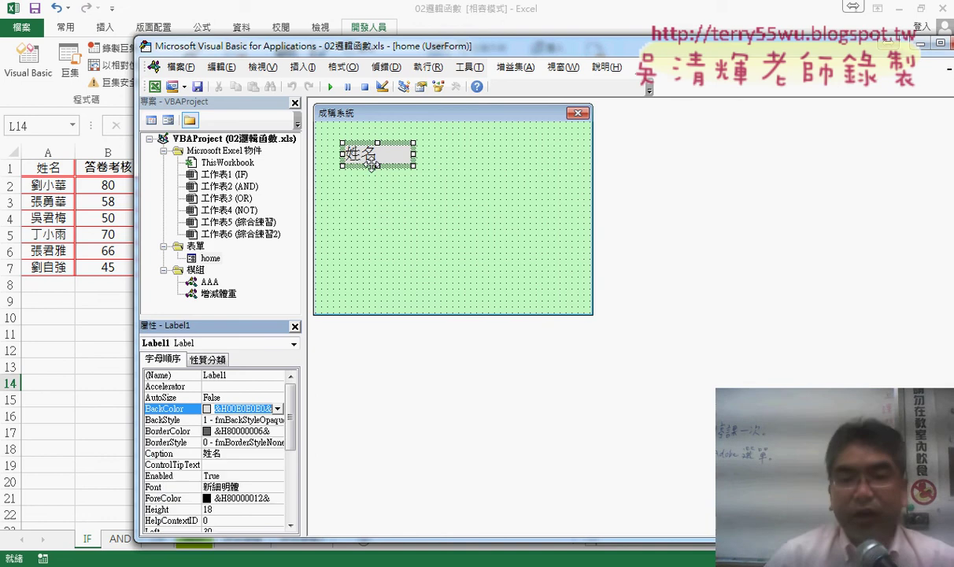
left_click(391, 211)
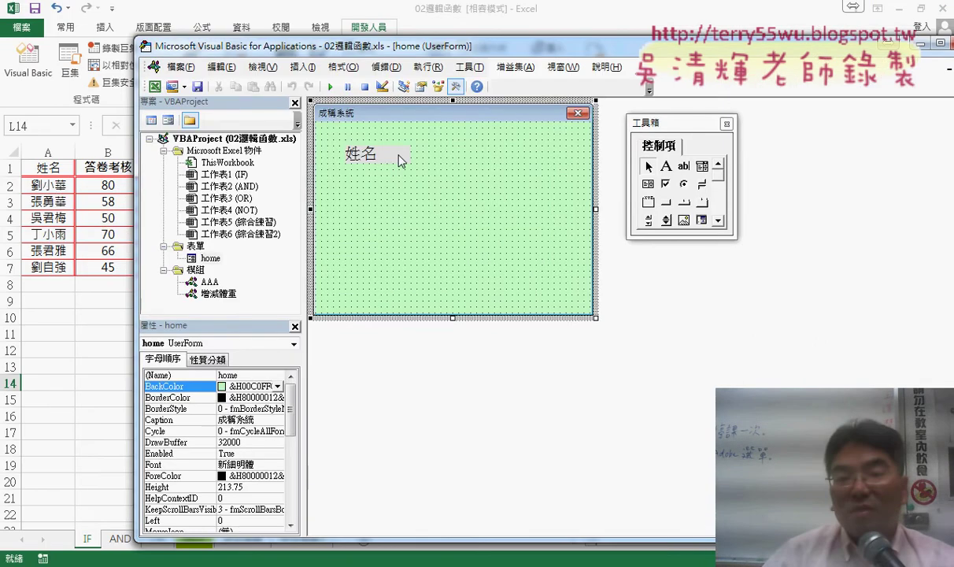
Copy the 姓名 label down the form's left side until there are four.
left_click(389, 156)
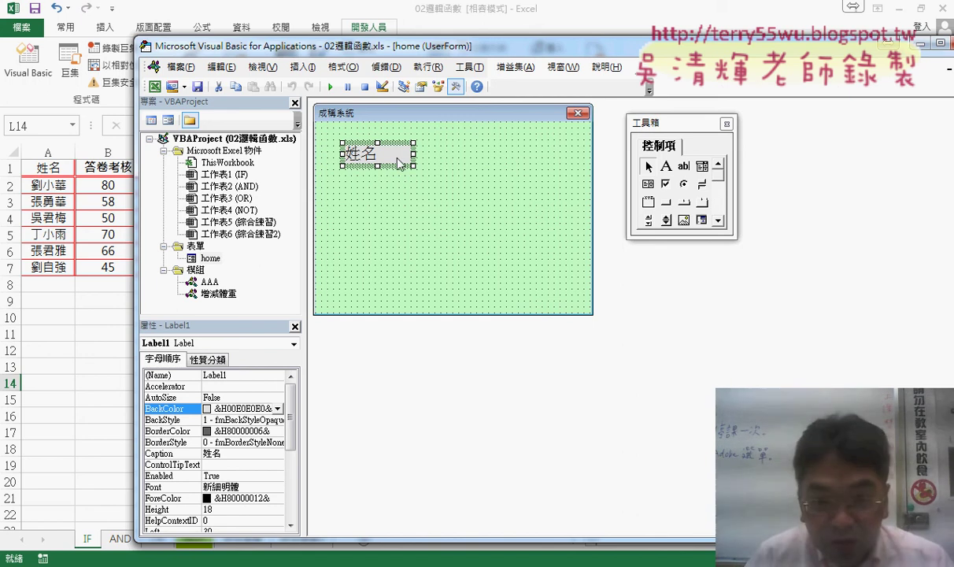
left_click_drag(398, 161, 403, 199, "ctrl")
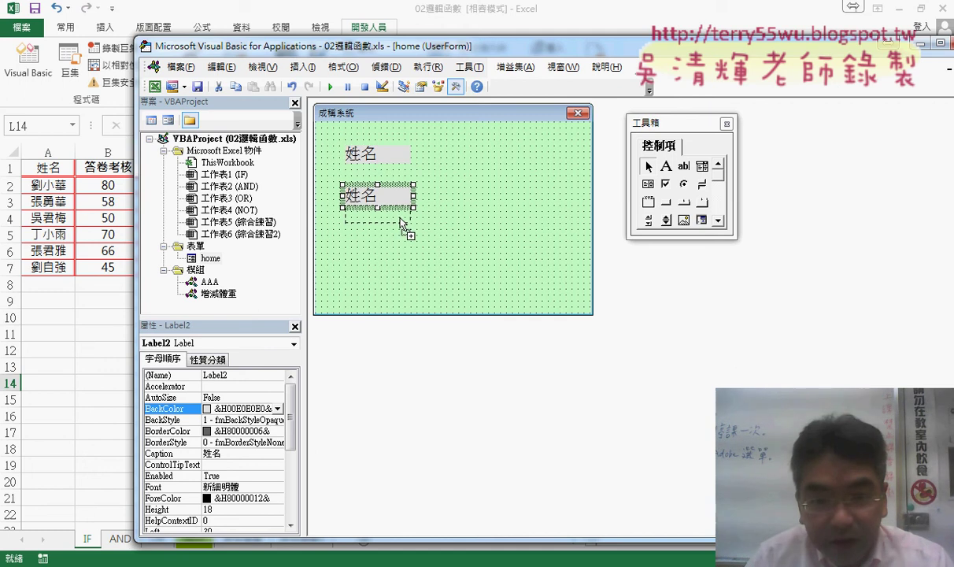
left_click_drag(400, 221, 400, 236, "ctrl")
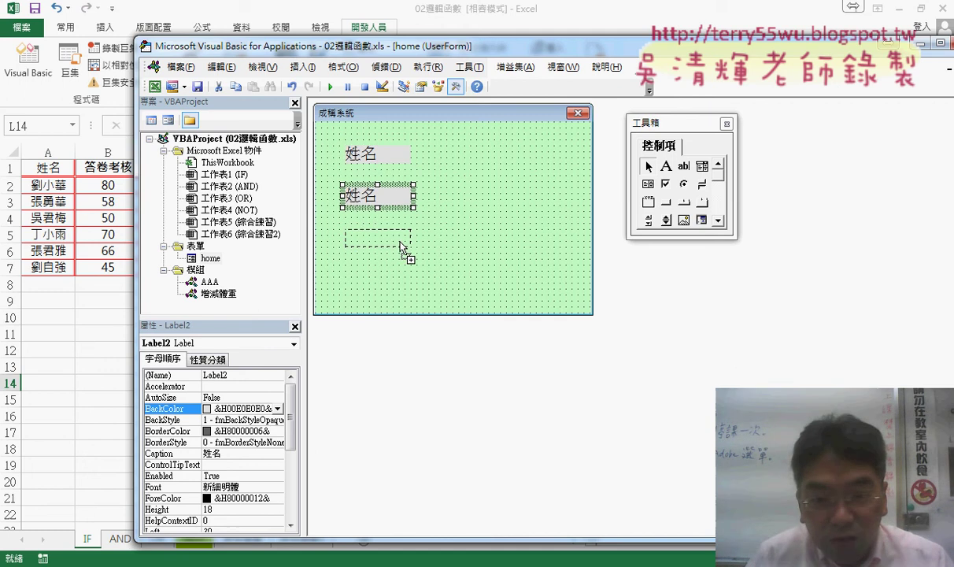
left_click_drag(398, 244, 399, 290, "ctrl")
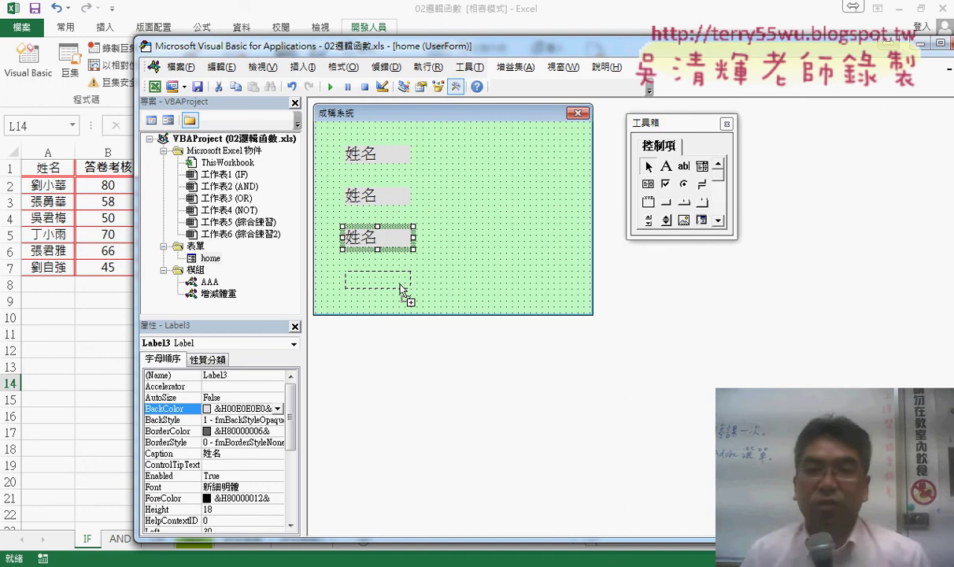
left_click(476, 268)
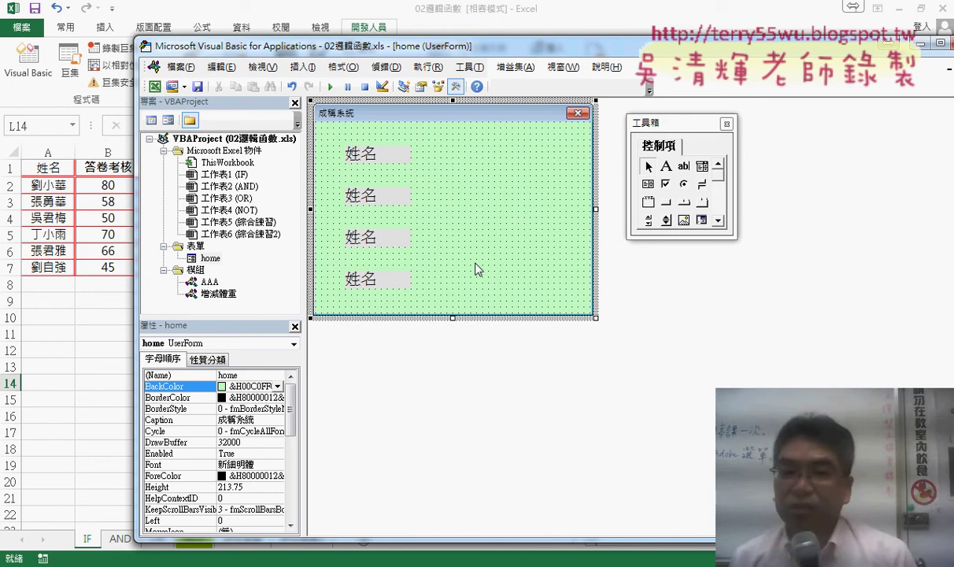
left_click(392, 198)
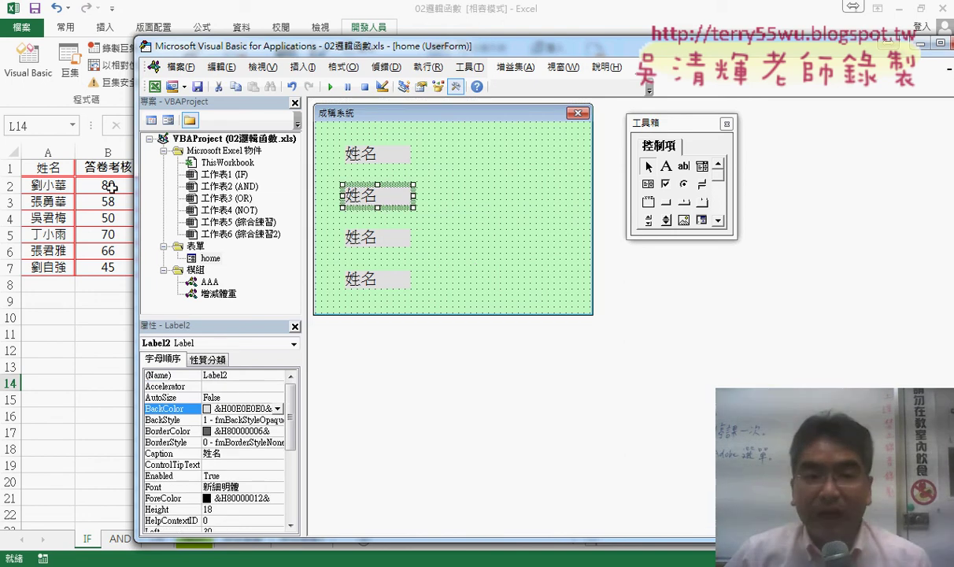
Check the 答卷考核 heading in worksheet cell B1, then return to the form designer.
left_click(96, 161)
left_click_drag(251, 126, 155, 136)
key("ctrl+c")
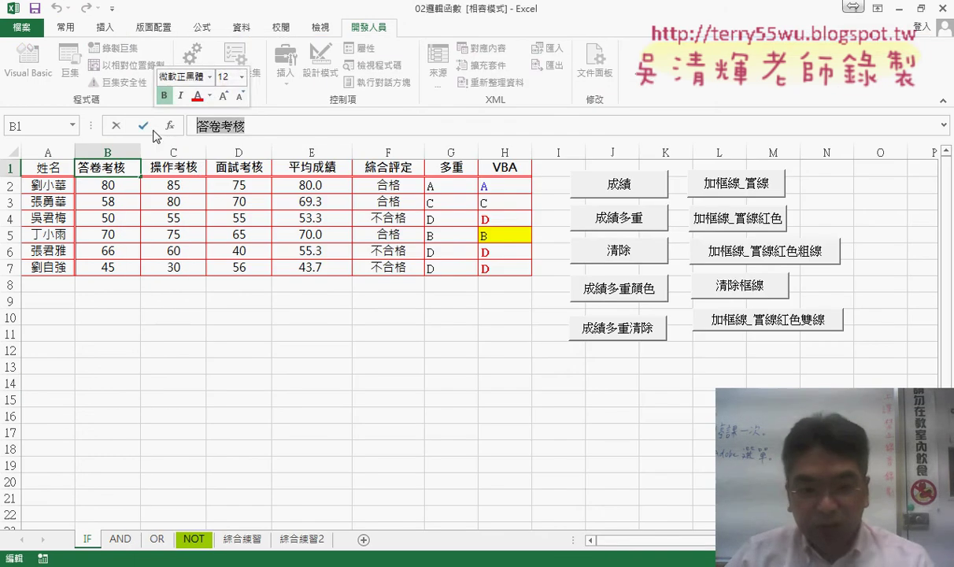
left_click(115, 126)
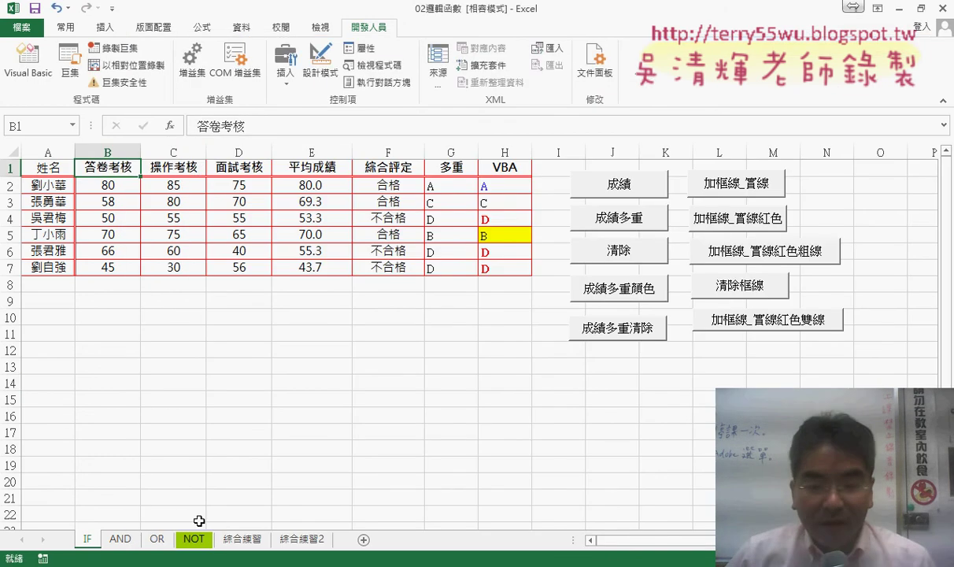
mouse_move(193, 563)
left_click(282, 492)
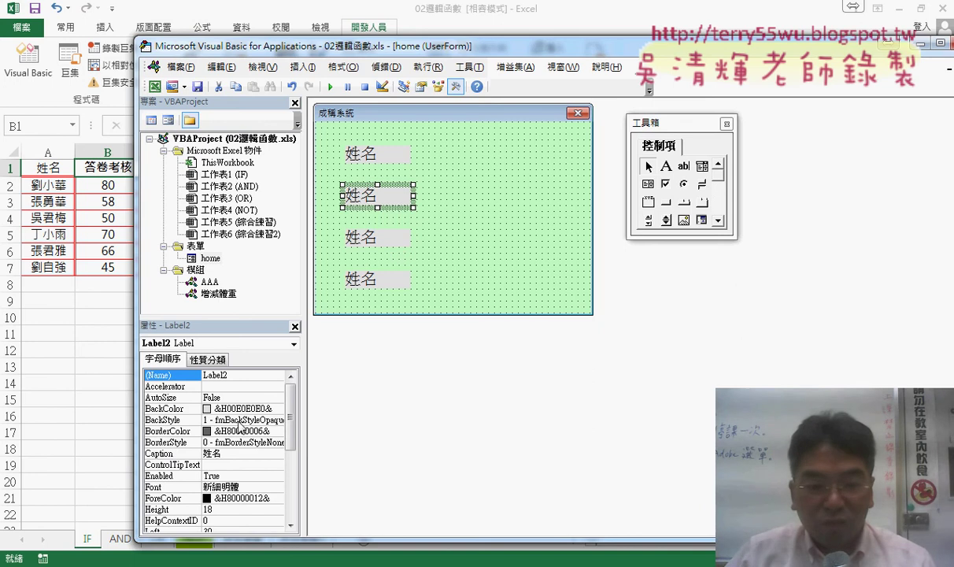
Change the second label's caption to 答卷考核 in the Properties window.
left_click(161, 453)
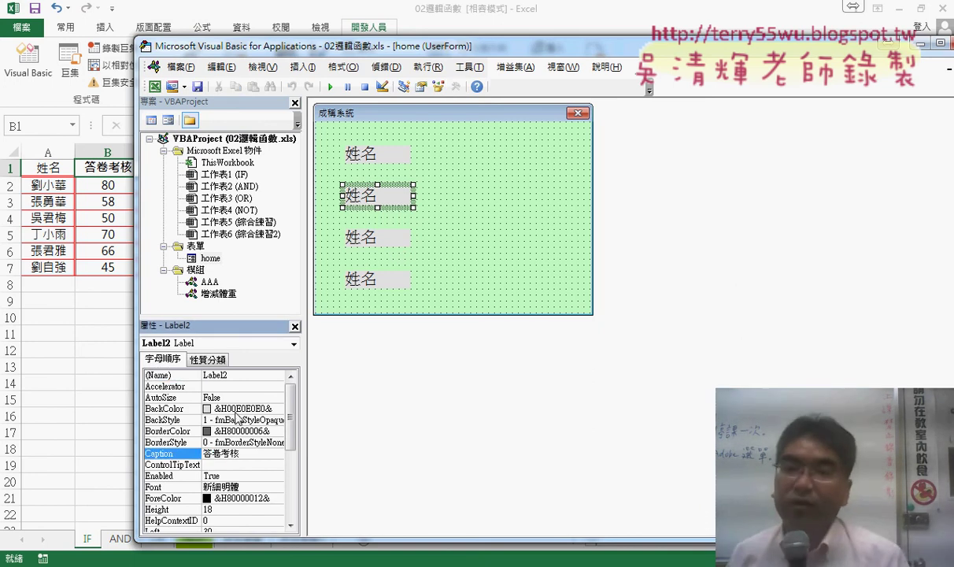
key("ctrl+v")
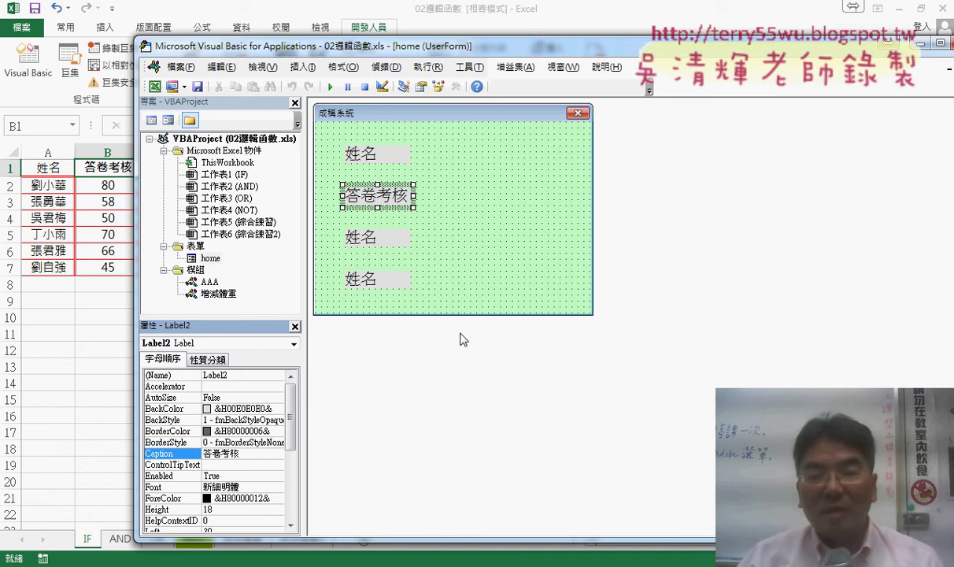
left_click(484, 204)
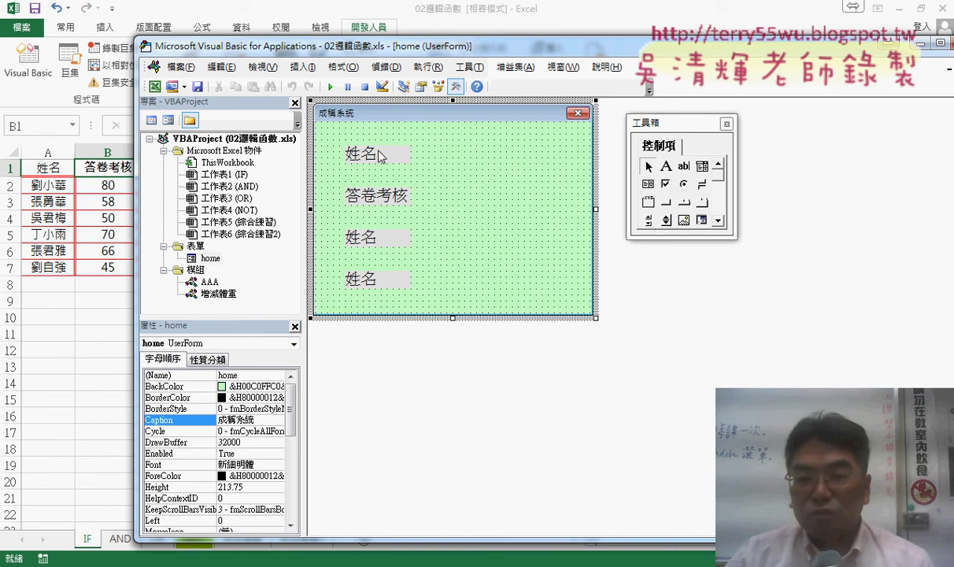
Drag the 答卷考核 and lower labels slightly so they are staggered out of alignment.
left_click_drag(391, 201, 404, 201)
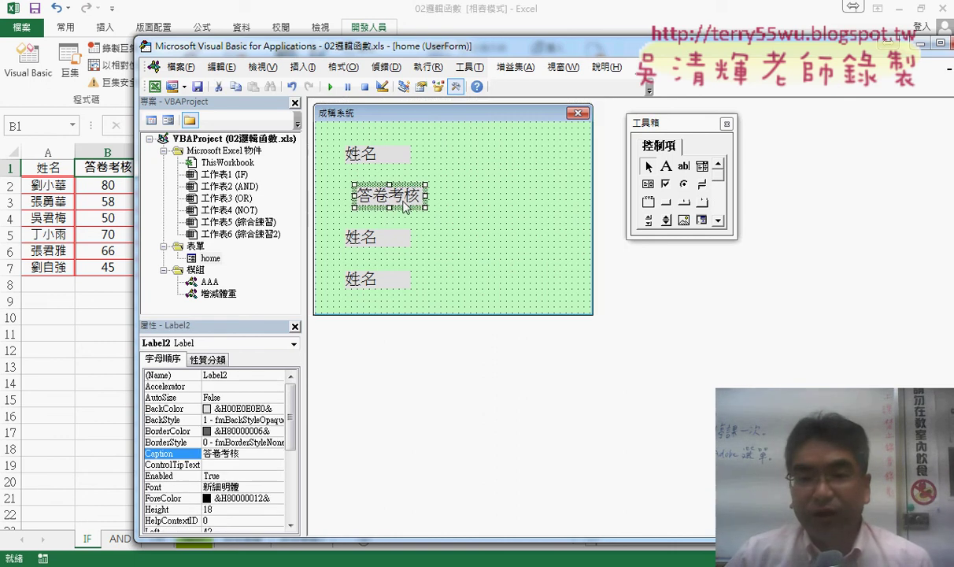
left_click(370, 236)
mouse_move(370, 250)
left_mouse_down()
mouse_move(358, 256)
mouse_move(373, 287)
left_mouse_up()
left_click(476, 291)
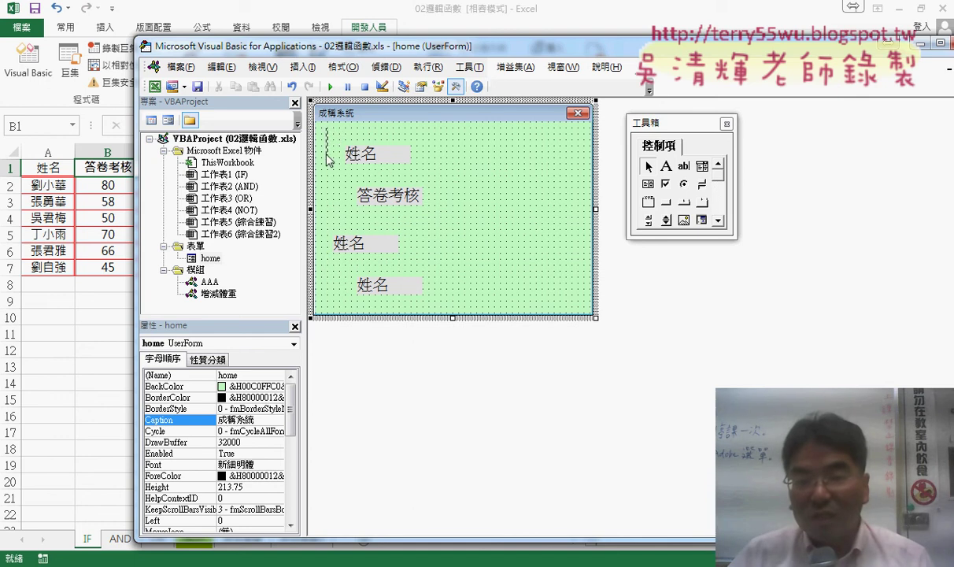
Select the four labels and align them on their left edges with 格式 > 對齊 > 左.
left_click_drag(436, 318, 439, 320)
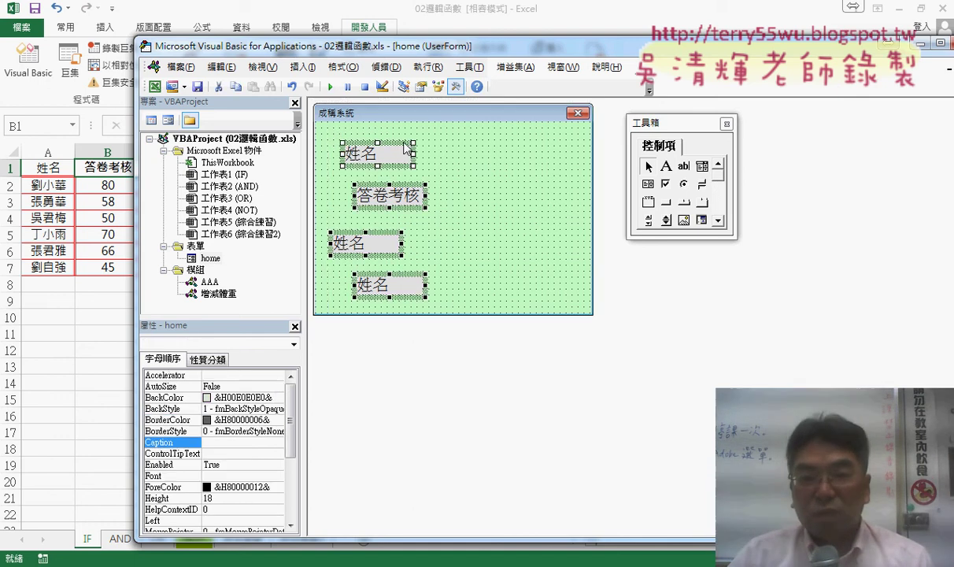
left_click(354, 69)
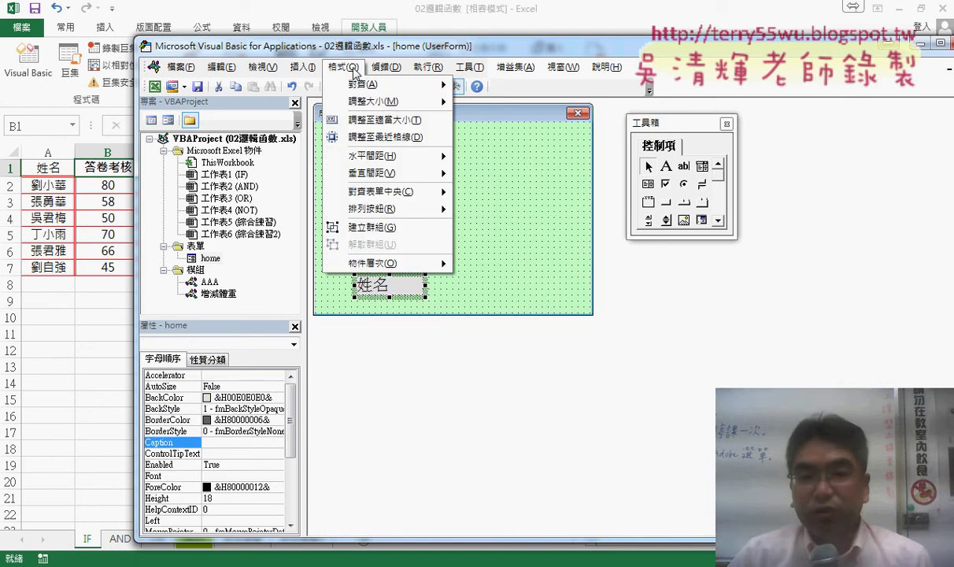
mouse_move(358, 86)
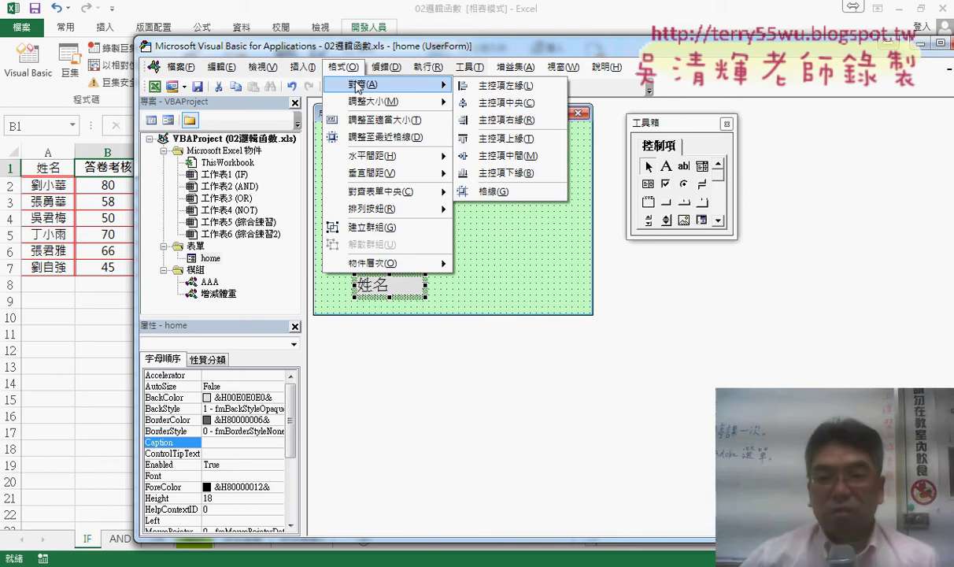
left_click(362, 227)
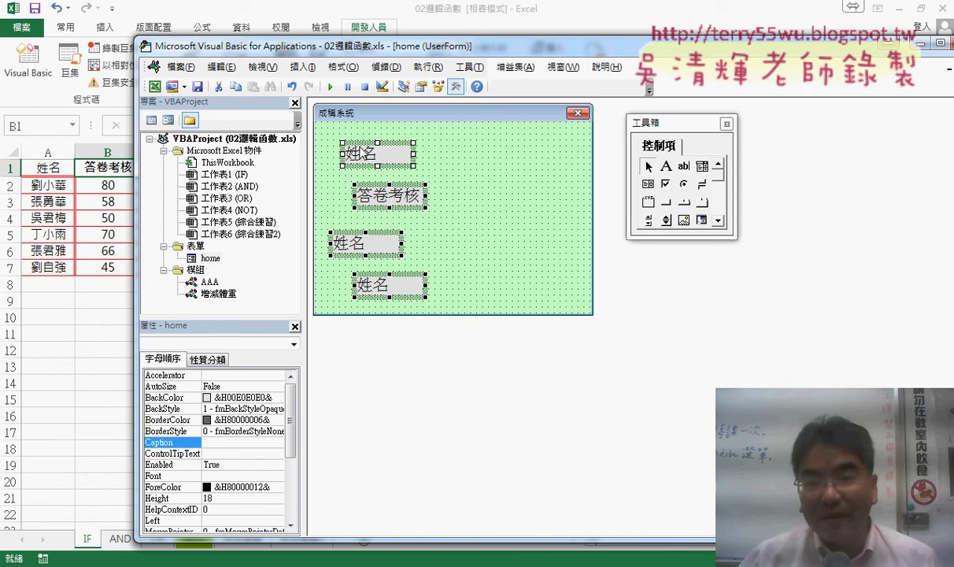
left_click(435, 144)
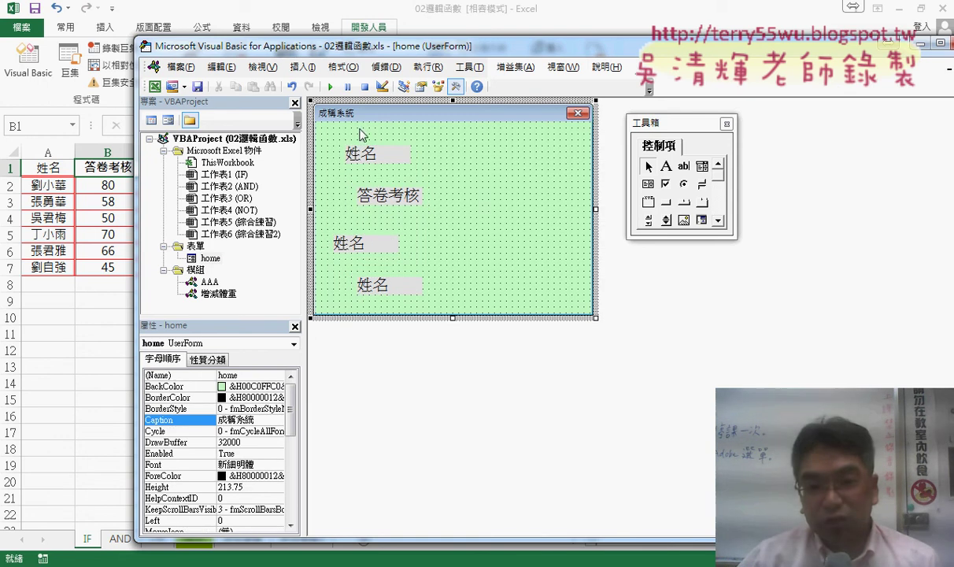
left_click_drag(360, 134, 358, 283)
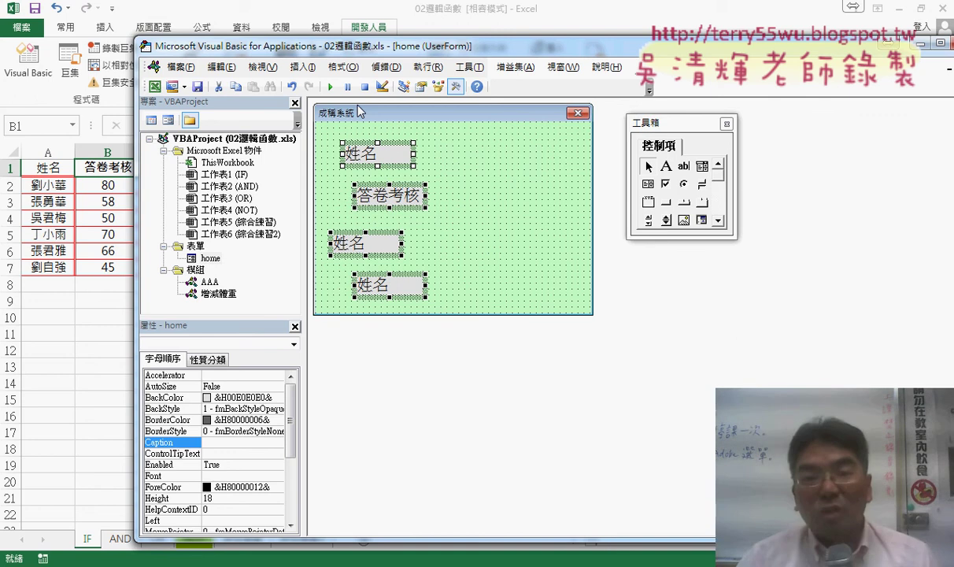
left_click(343, 67)
mouse_move(350, 92)
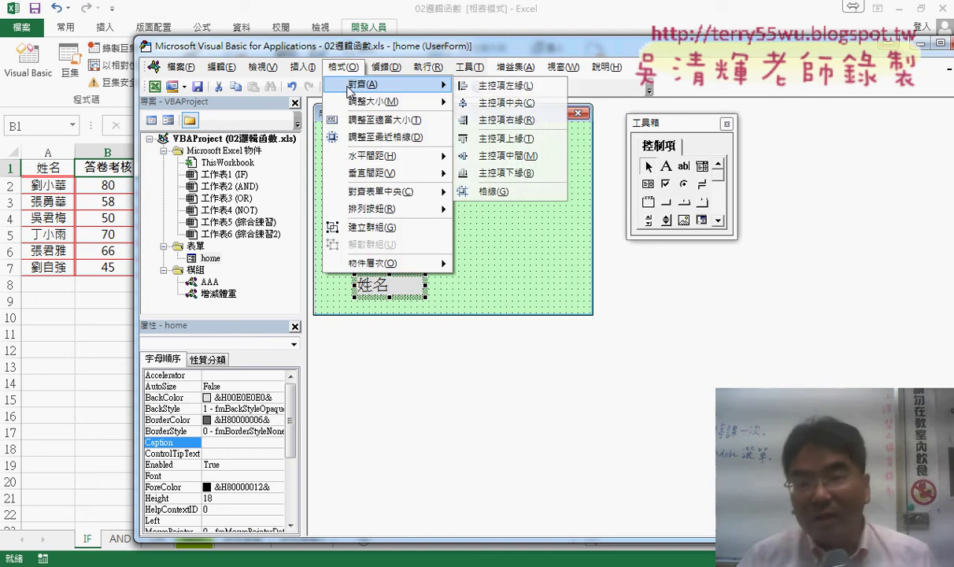
left_click(520, 85)
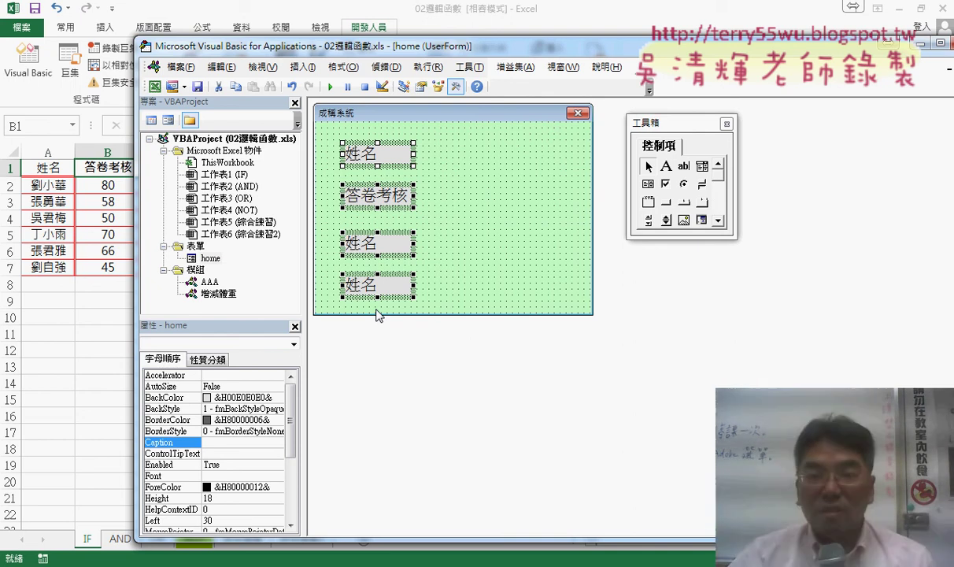
Make the vertical spacing between the four labels equal with 格式 > 垂直間距 > 相等.
left_click(347, 67)
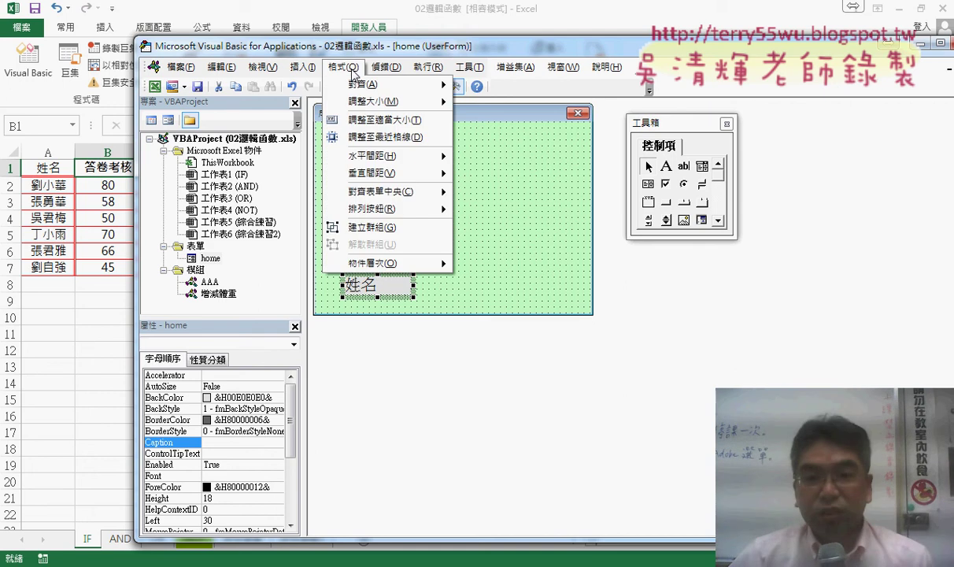
mouse_move(369, 177)
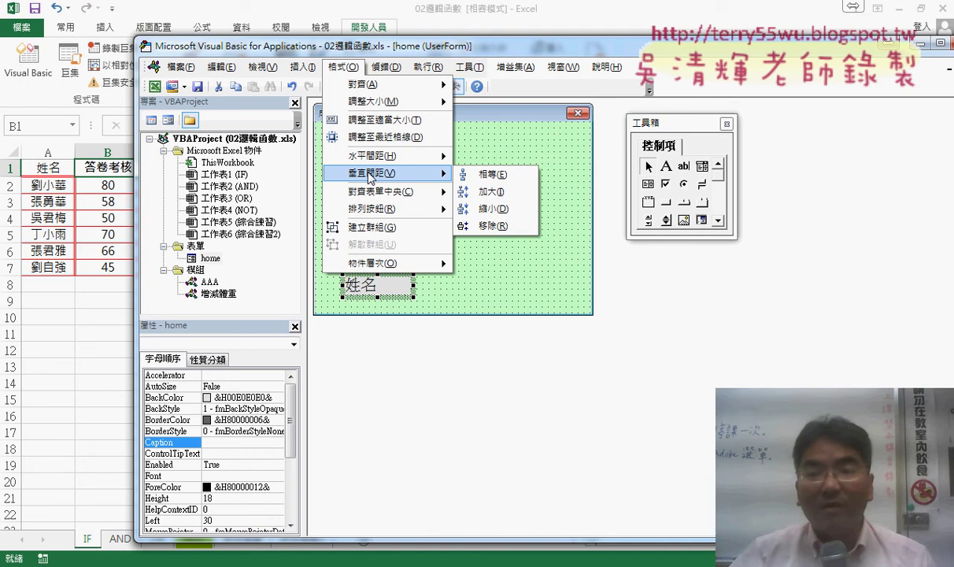
left_click(479, 176)
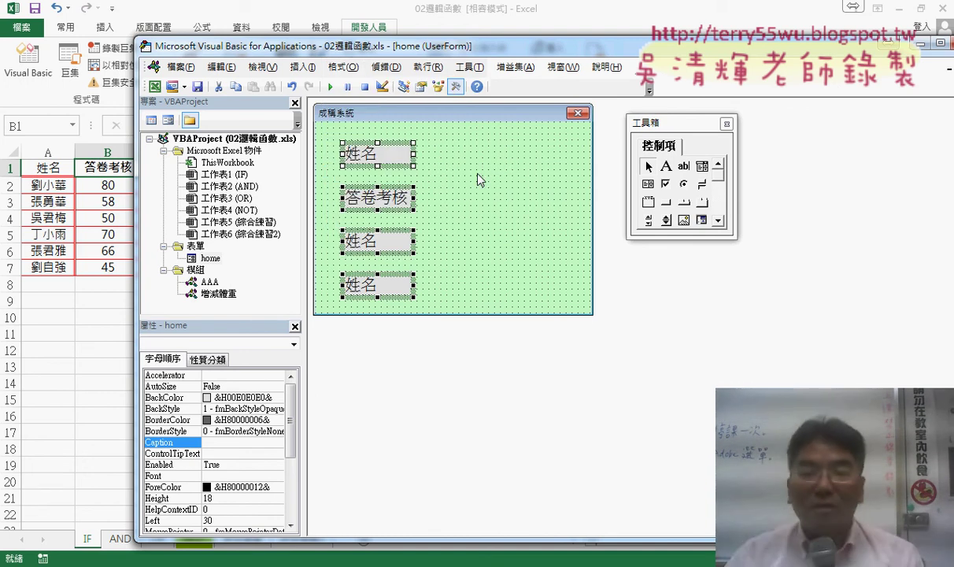
left_click(481, 180)
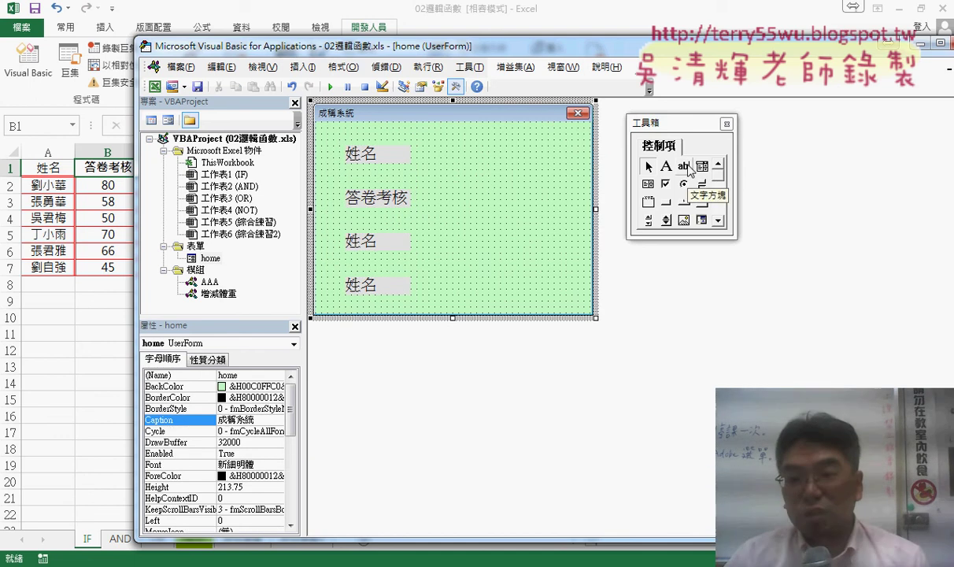
Draw text boxes beside the labels, one per row, for four blank boxes.
left_click(684, 166)
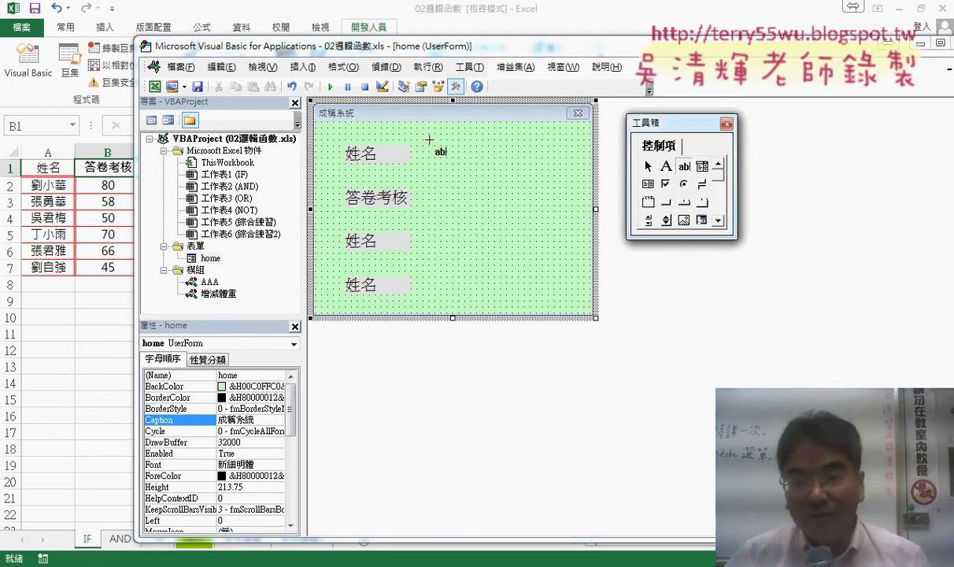
mouse_move(429, 146)
left_mouse_down()
mouse_move(467, 167)
mouse_move(523, 168)
left_mouse_up()
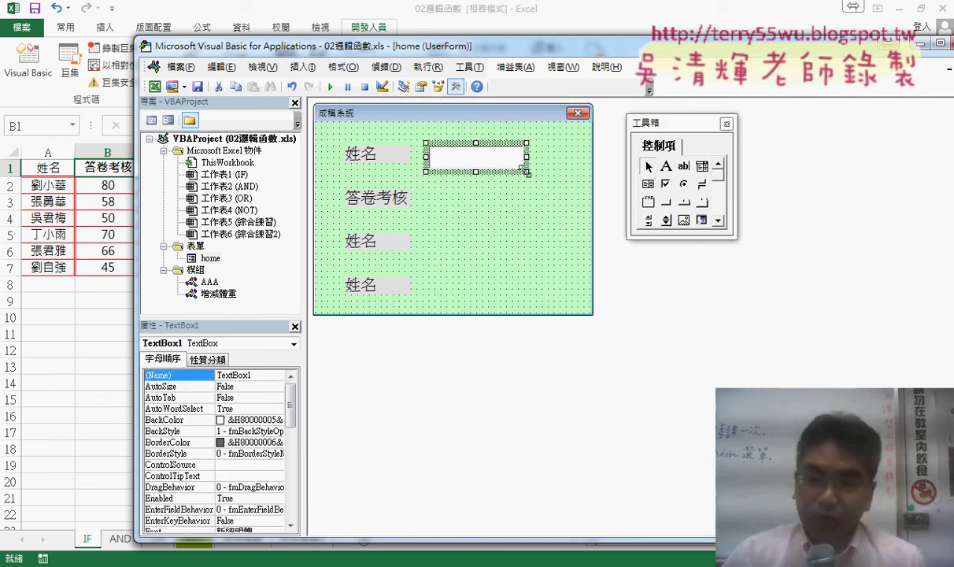
left_click(508, 218)
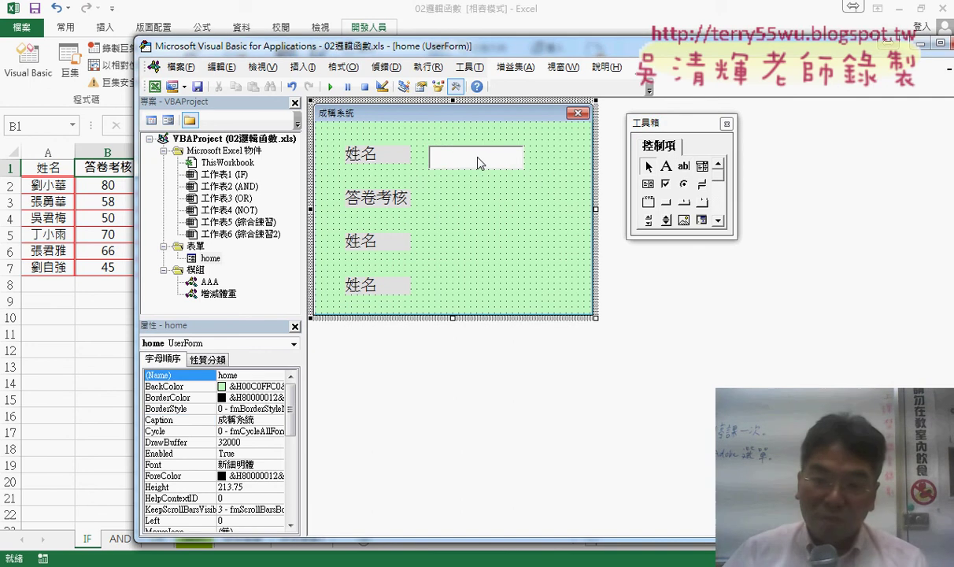
left_click(452, 151)
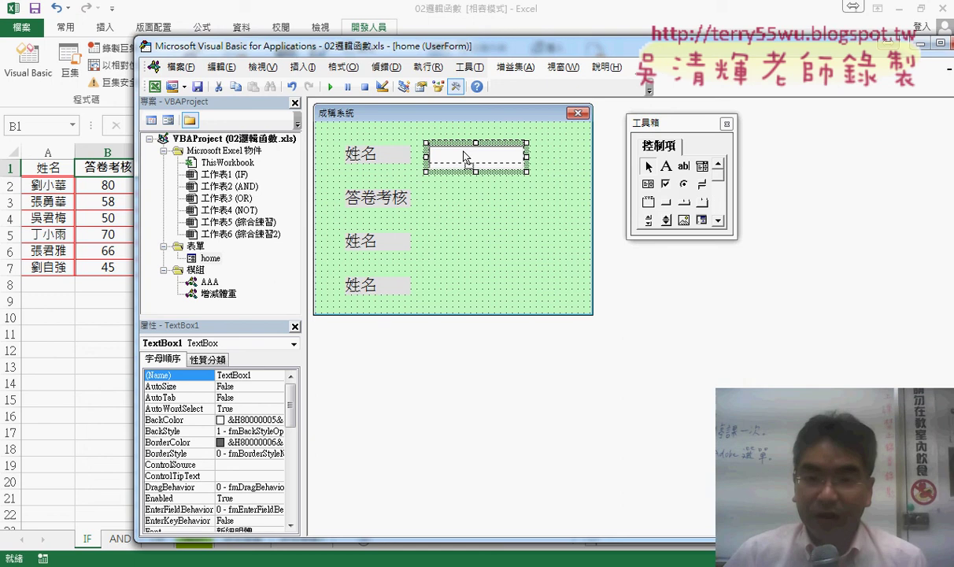
mouse_move(466, 155)
left_mouse_down()
mouse_move(483, 211)
mouse_move(484, 295)
left_mouse_up()
left_click(427, 172)
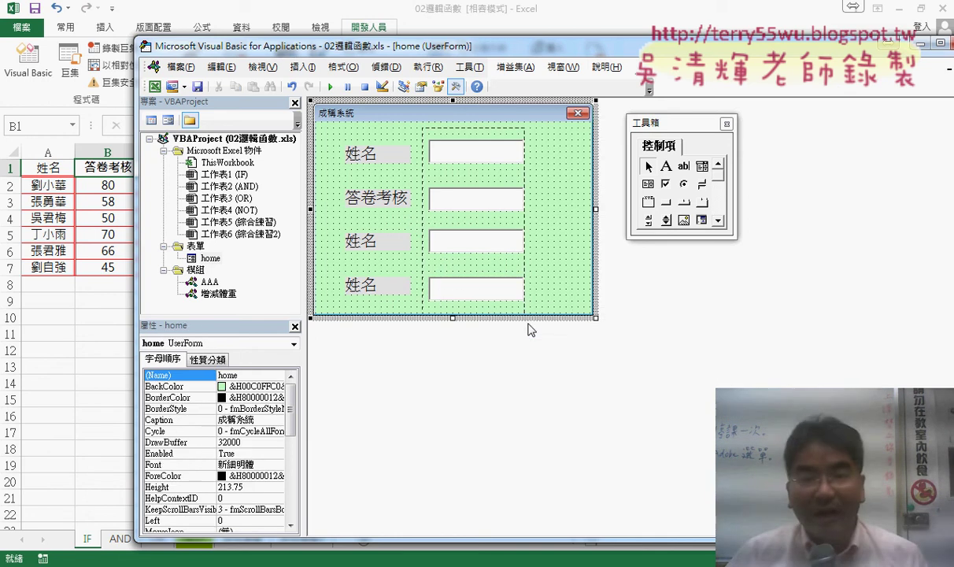
Select the four text boxes and make their vertical spacing equal.
left_click_drag(530, 329, 530, 328)
left_click(344, 67)
mouse_move(446, 90)
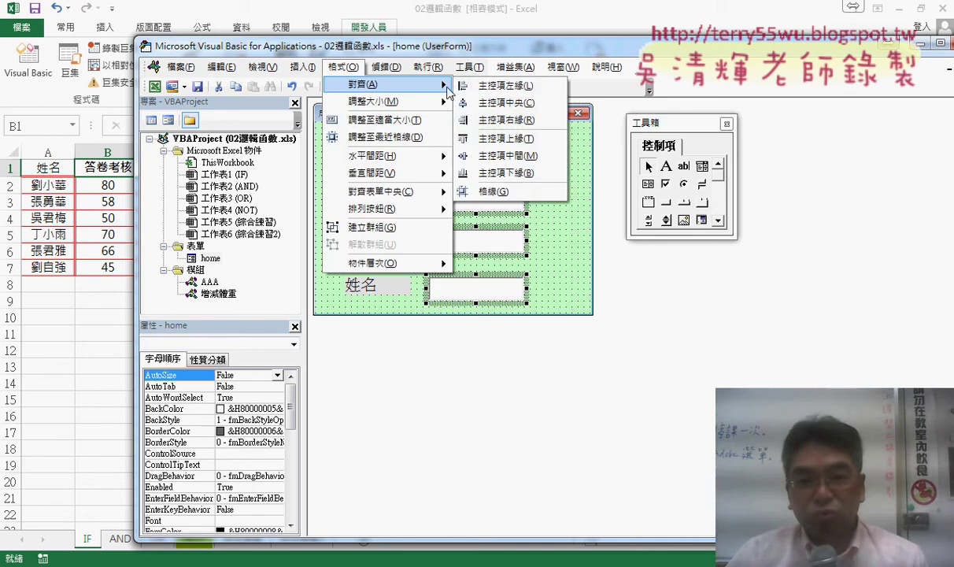
left_click(346, 67)
left_click(346, 66)
mouse_move(373, 173)
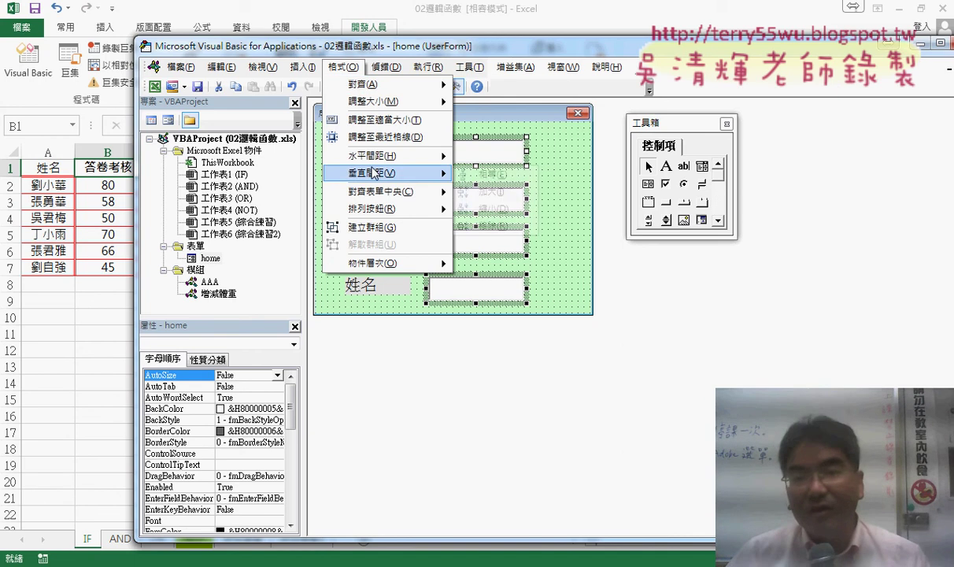
left_click(498, 173)
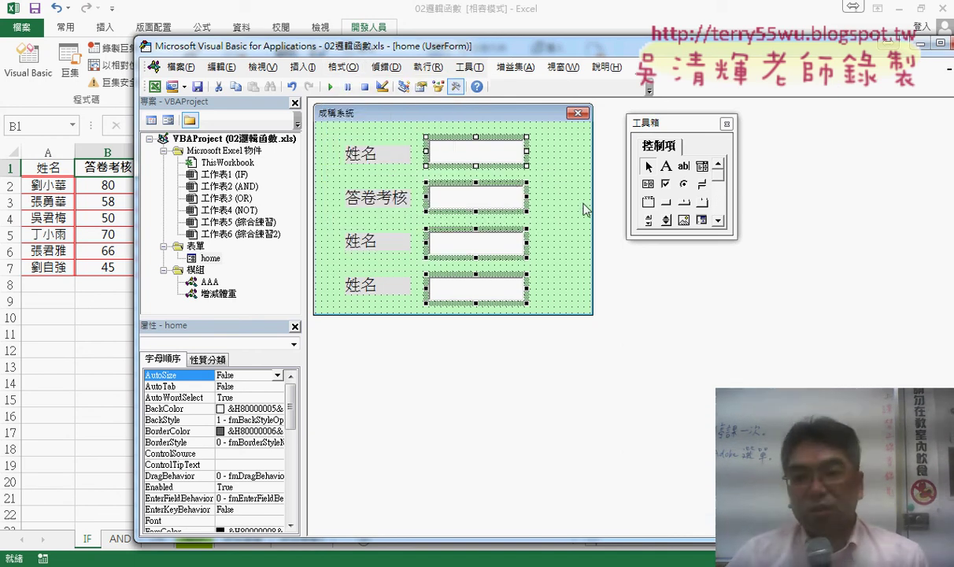
left_click(583, 209)
Widen the form slightly and draw CommandButton1 to the right of the top text box.
left_click_drag(598, 209, 615, 208)
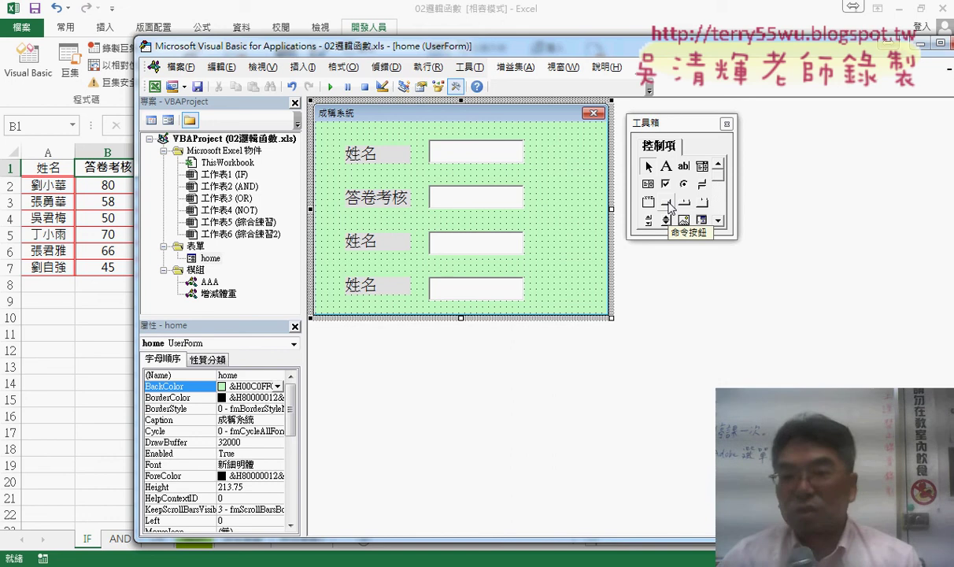
left_click(667, 206)
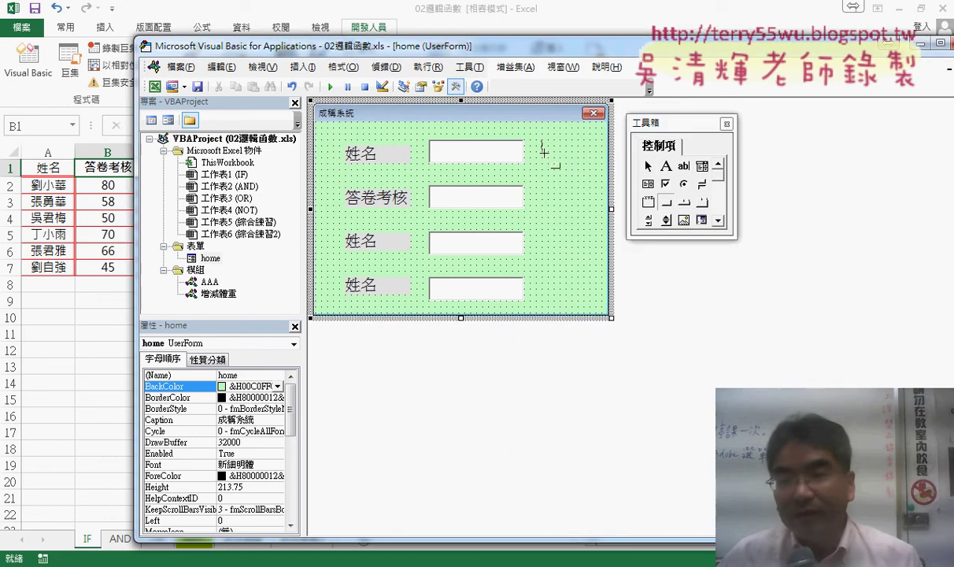
left_click_drag(541, 141, 600, 173)
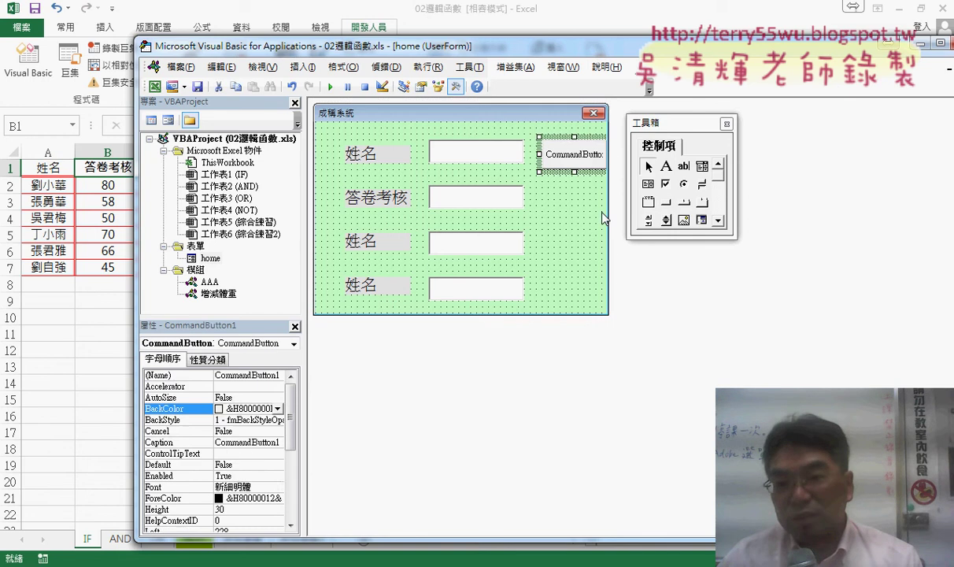
left_click(603, 222)
left_click_drag(613, 208, 627, 209)
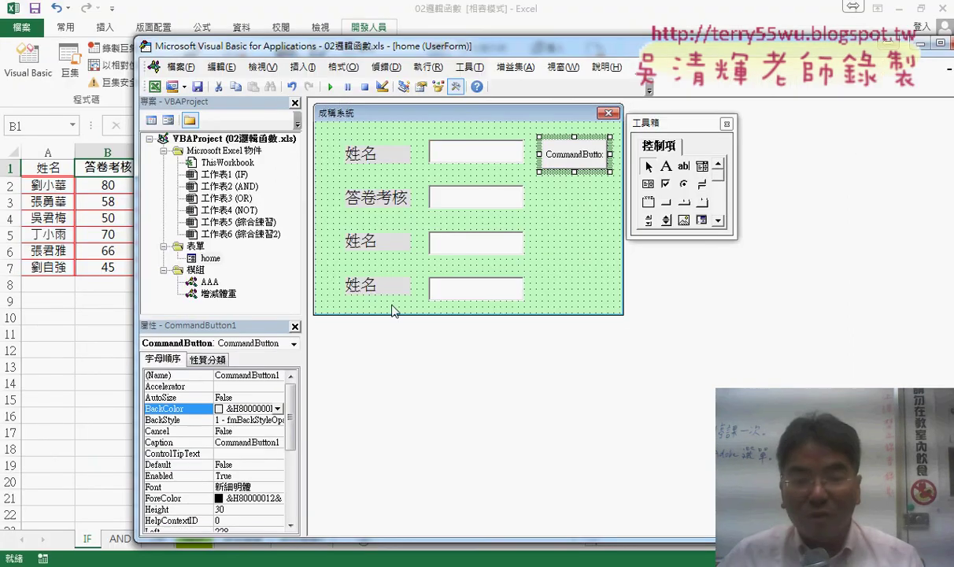
Set the button's Caption to 新增 and its font size to 16.
left_click(167, 433)
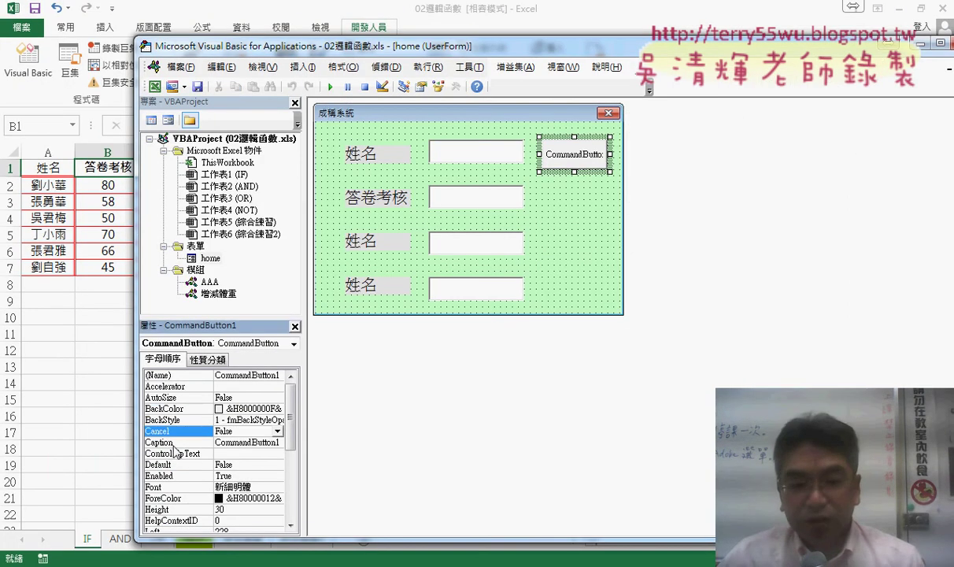
left_click(175, 444)
double_click(246, 439)
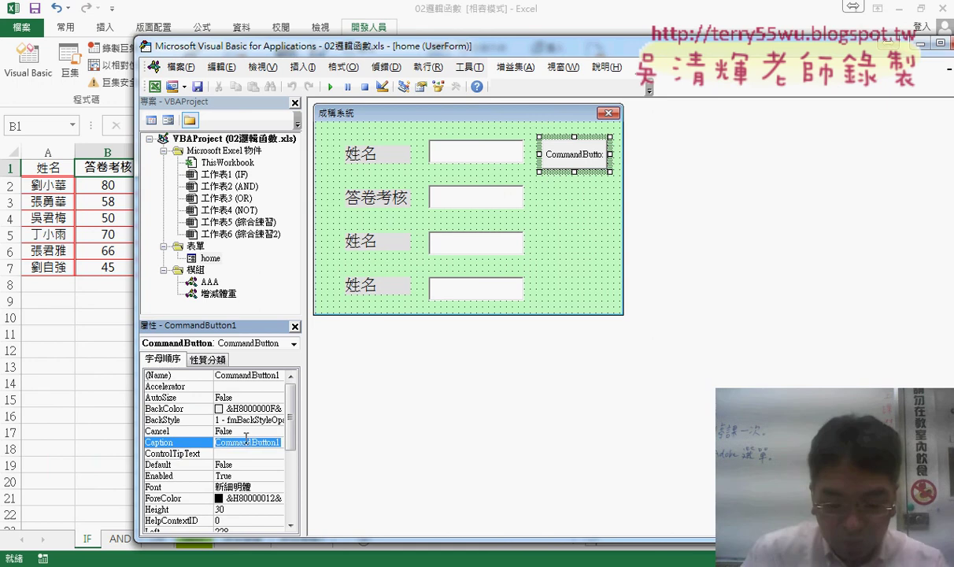
type("新")
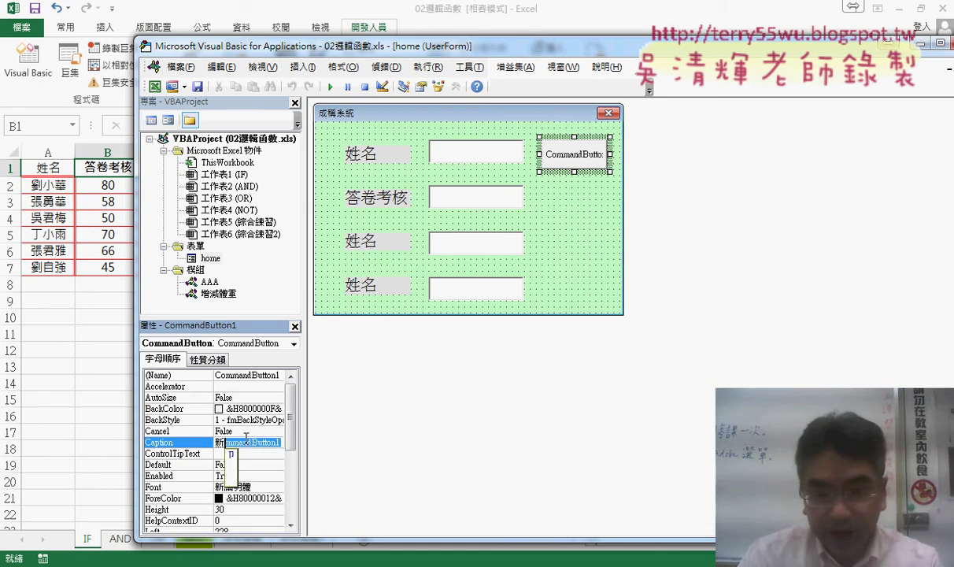
type("增")
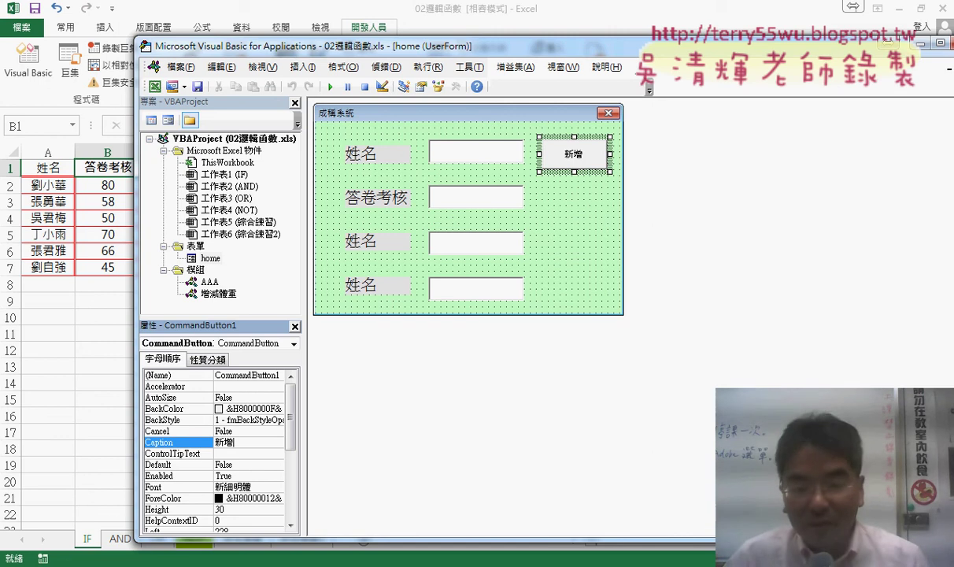
left_click(176, 486)
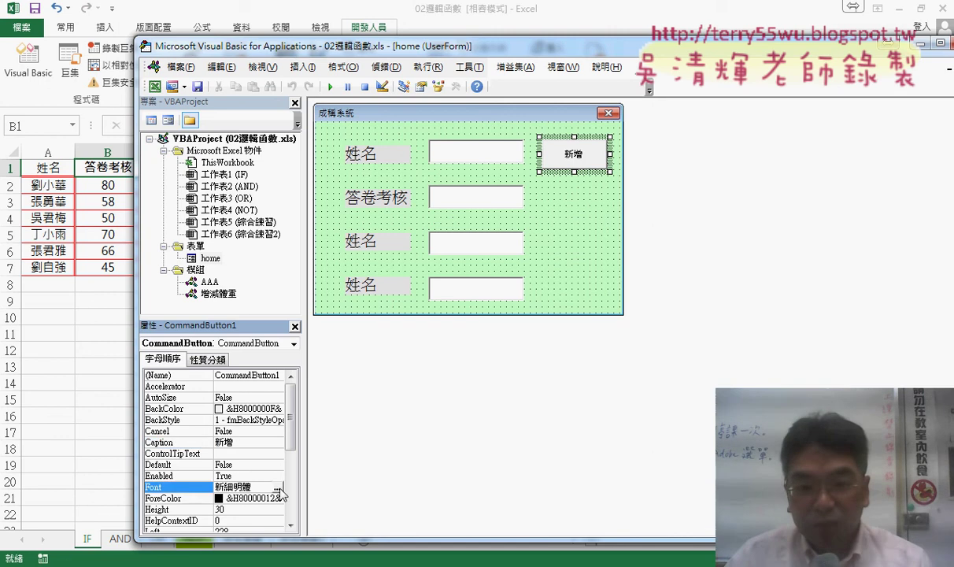
left_click(276, 487)
left_click(376, 219)
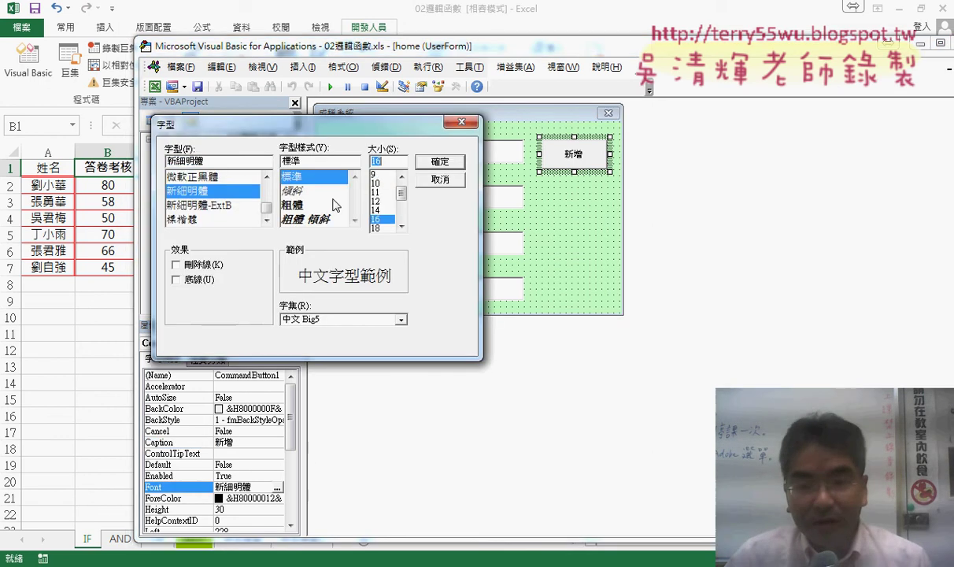
left_click(439, 161)
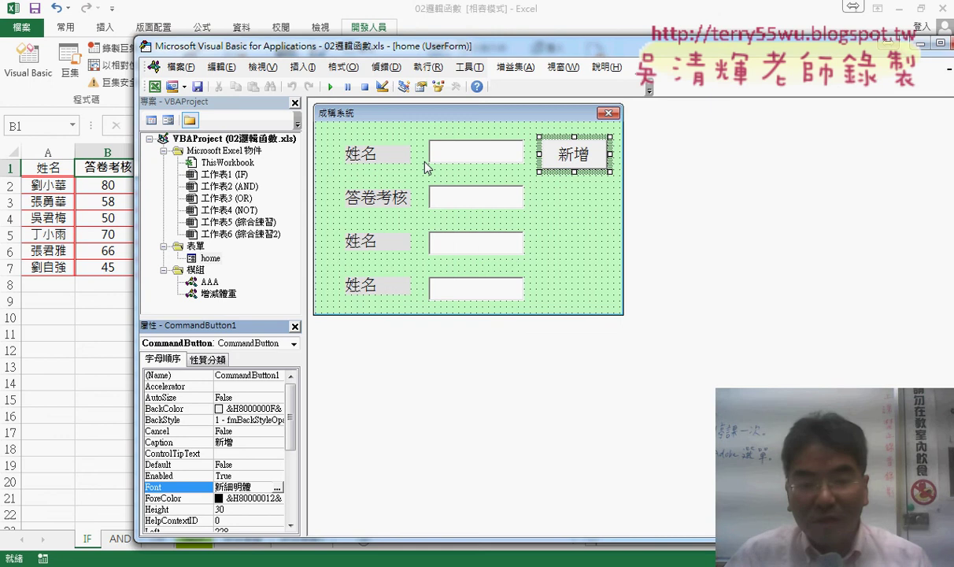
Set the button's ForeColor to red from the palette.
left_click(175, 498)
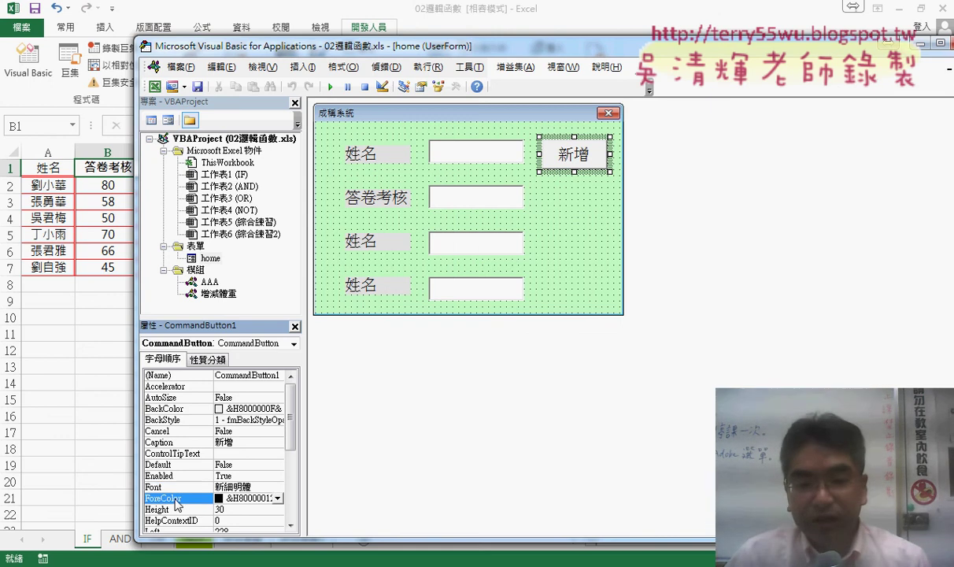
left_click(277, 498)
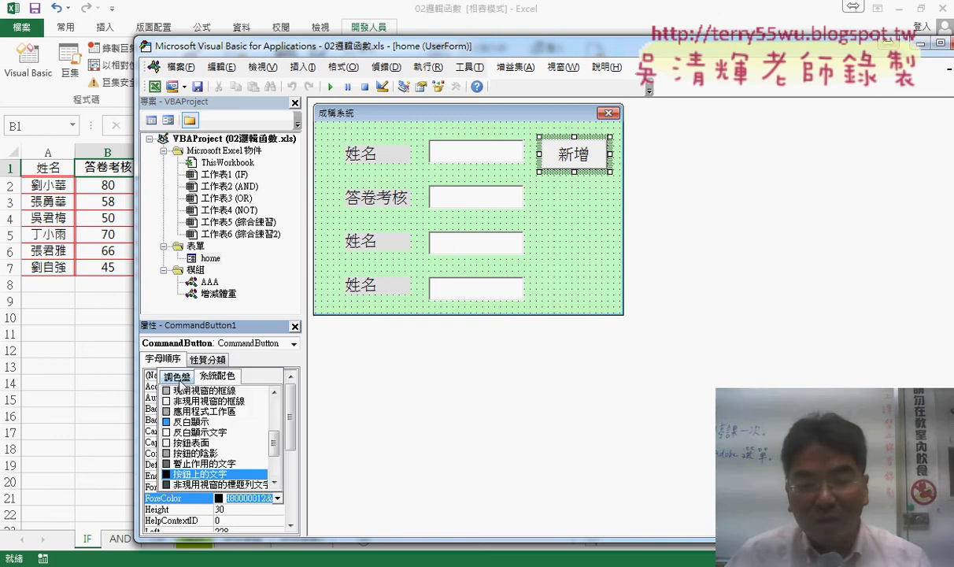
left_click(178, 377)
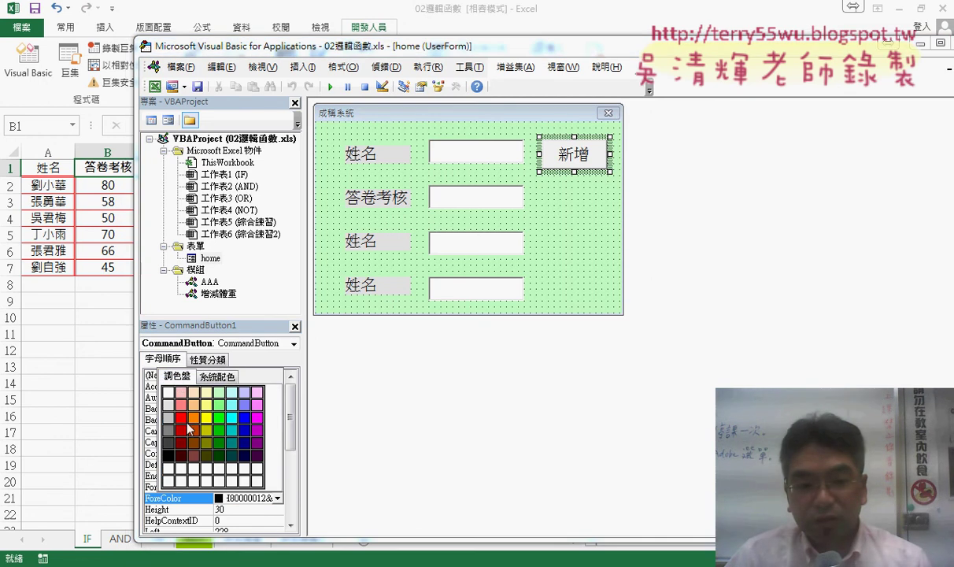
left_click(183, 417)
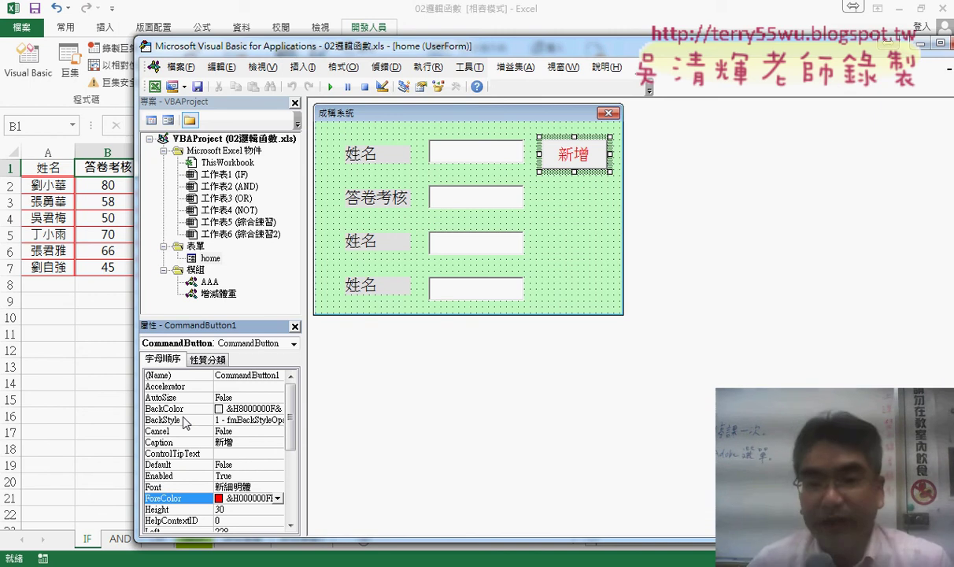
left_click(358, 241)
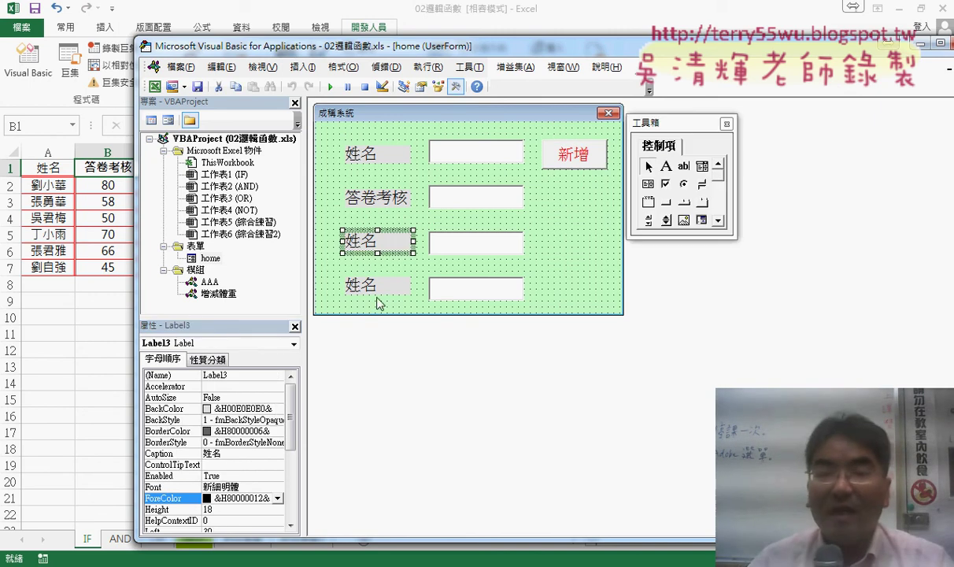
left_click(583, 276)
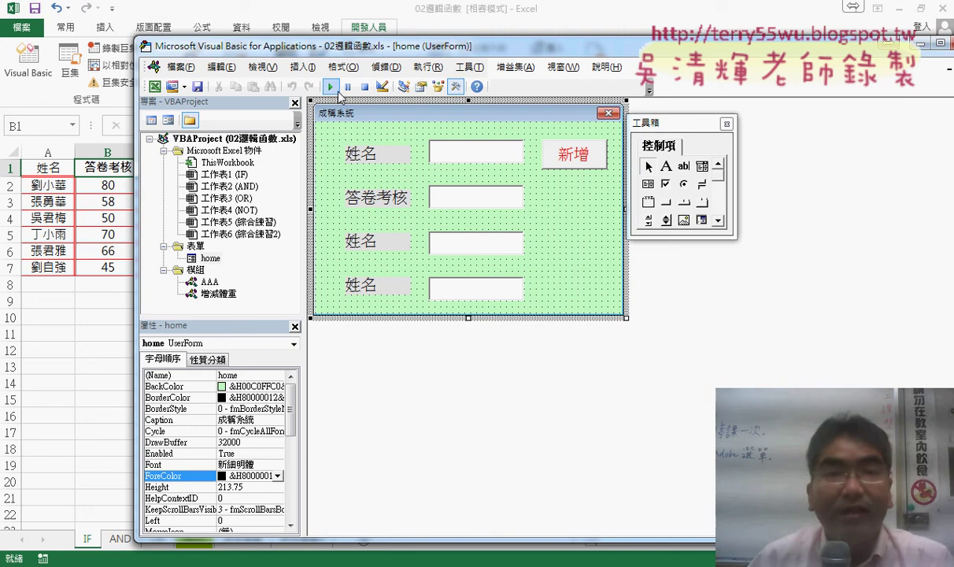
Run the form, enter AAA, 80, 60 and 50, and drag it below the data table.
left_click(333, 87)
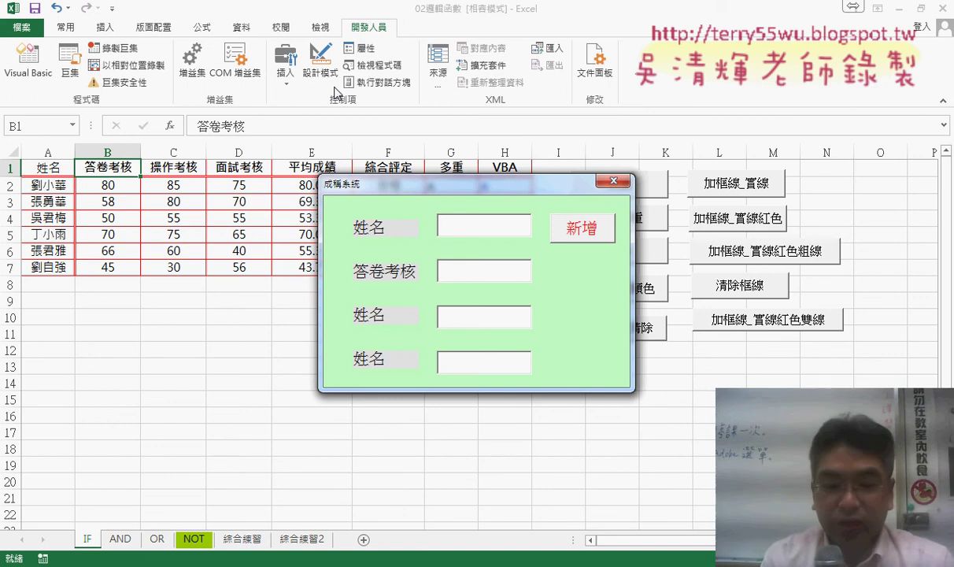
type("AAA")
key("Tab")
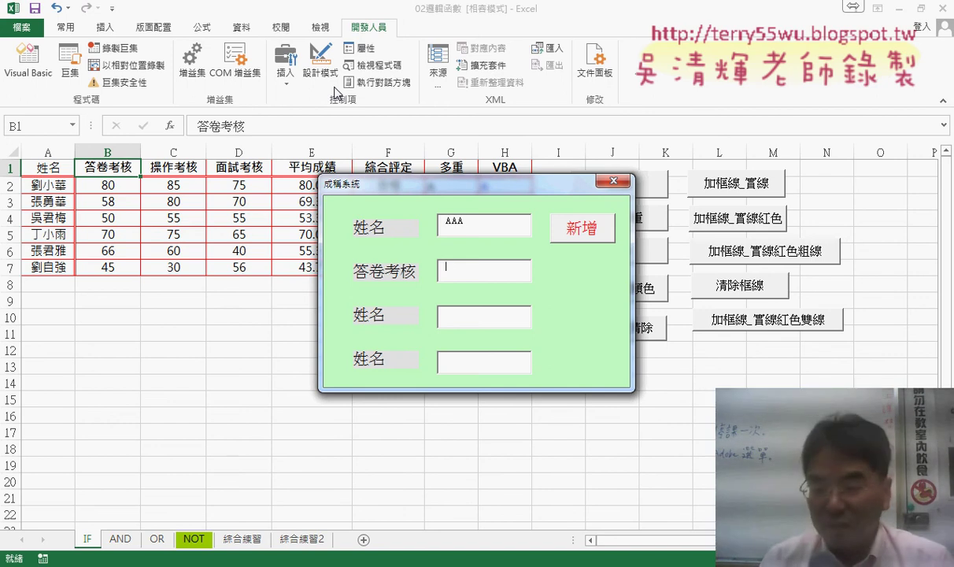
type("80")
key("Tab")
type("60")
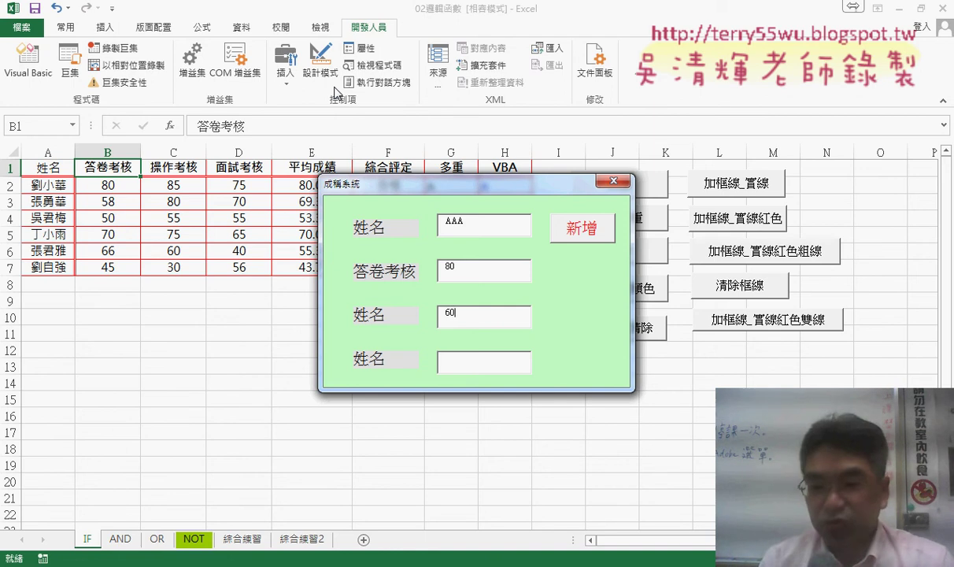
key("Tab")
type("0")
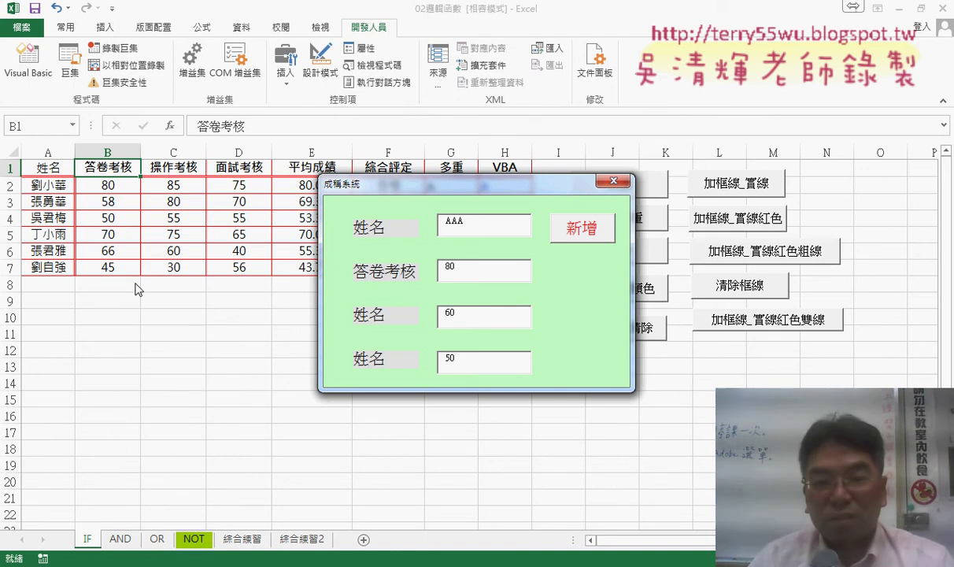
left_click_drag(397, 186, 448, 331)
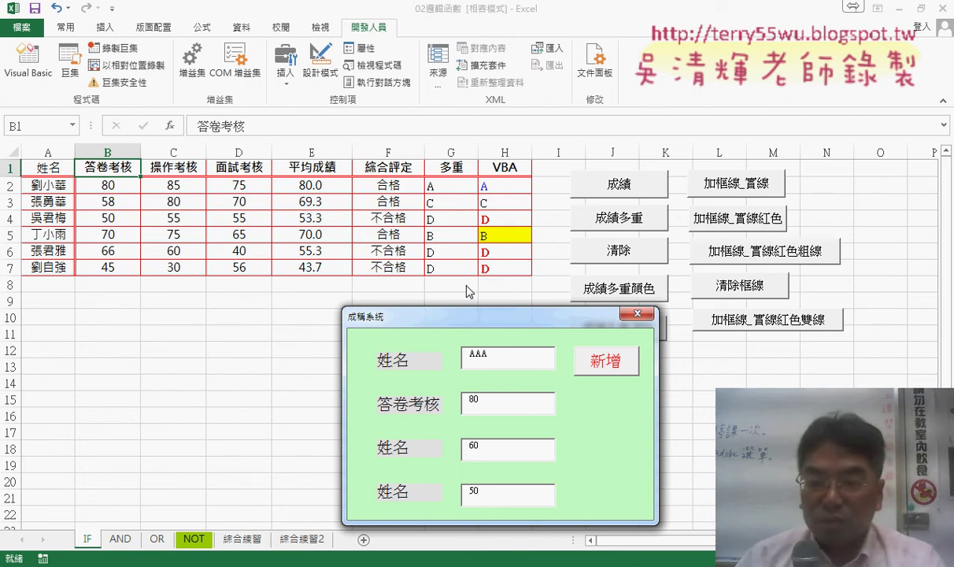
Close the running form and reopen the home form's design view from the Project Explorer.
left_click(637, 314)
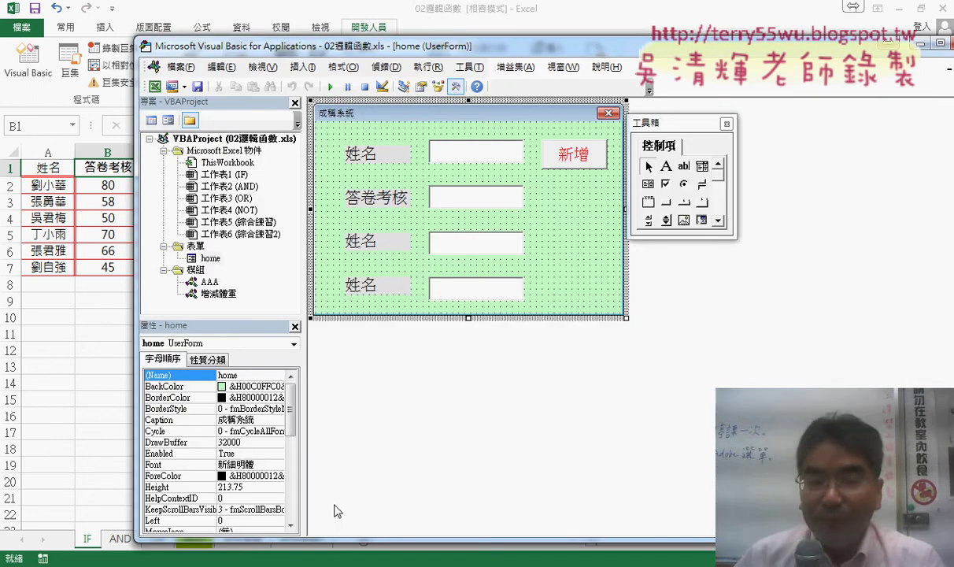
left_click(207, 262)
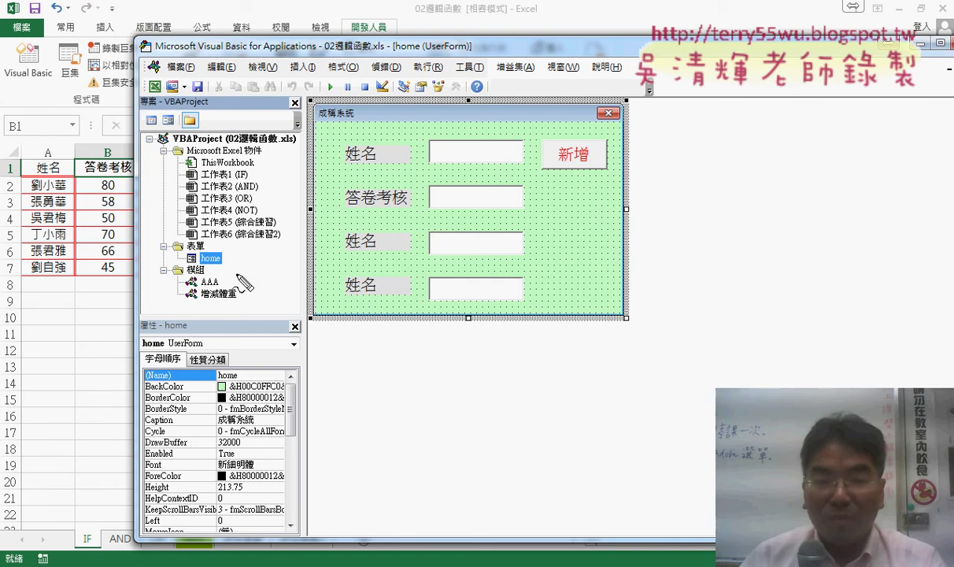
mouse_move(227, 253)
left_mouse_down()
mouse_move(222, 269)
mouse_move(283, 302)
left_mouse_up()
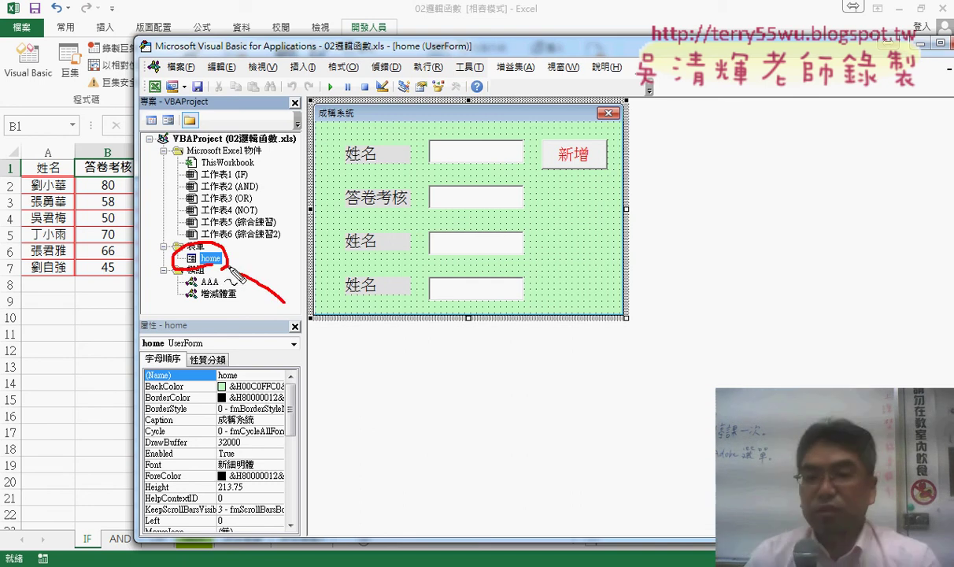
mouse_move(232, 268)
left_mouse_down()
mouse_move(224, 272)
mouse_move(252, 268)
left_mouse_up()
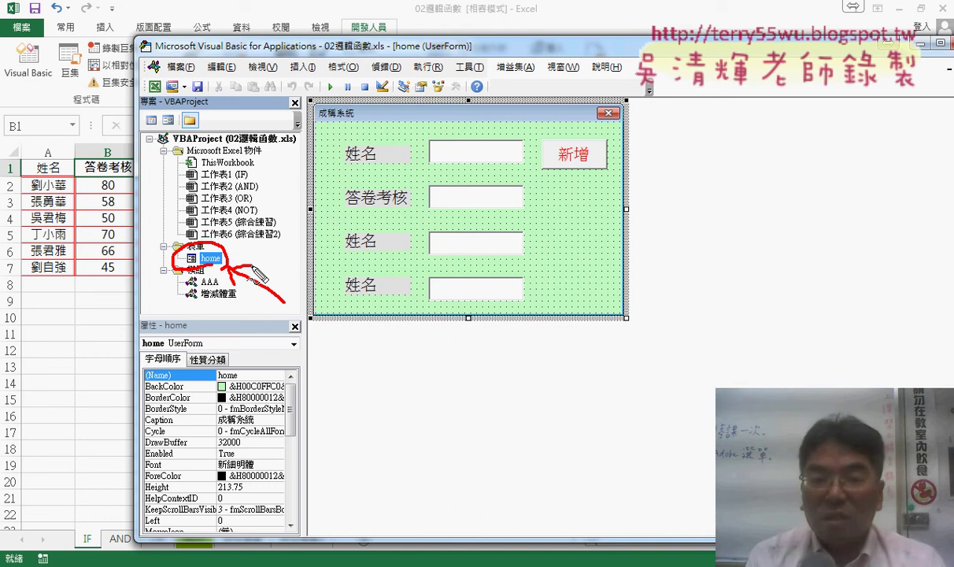